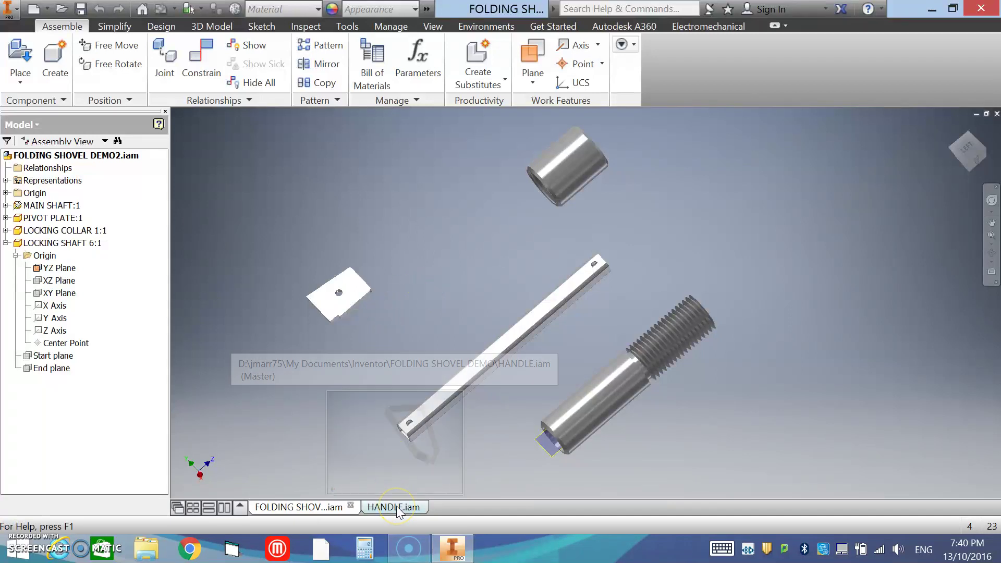
Create a new empty assembly from the Metric Standard (mm).iam template
left_click(396, 507)
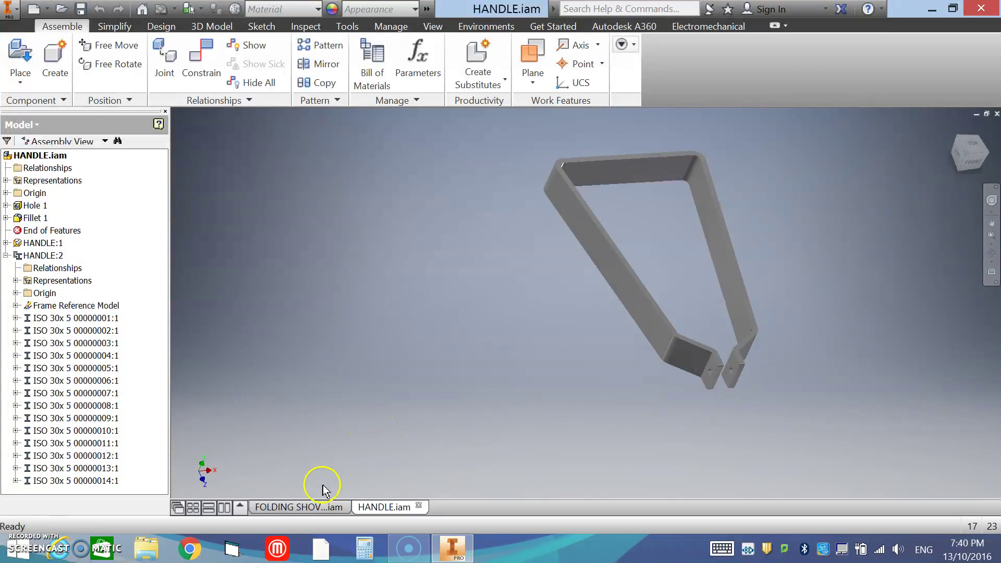
left_click(315, 508)
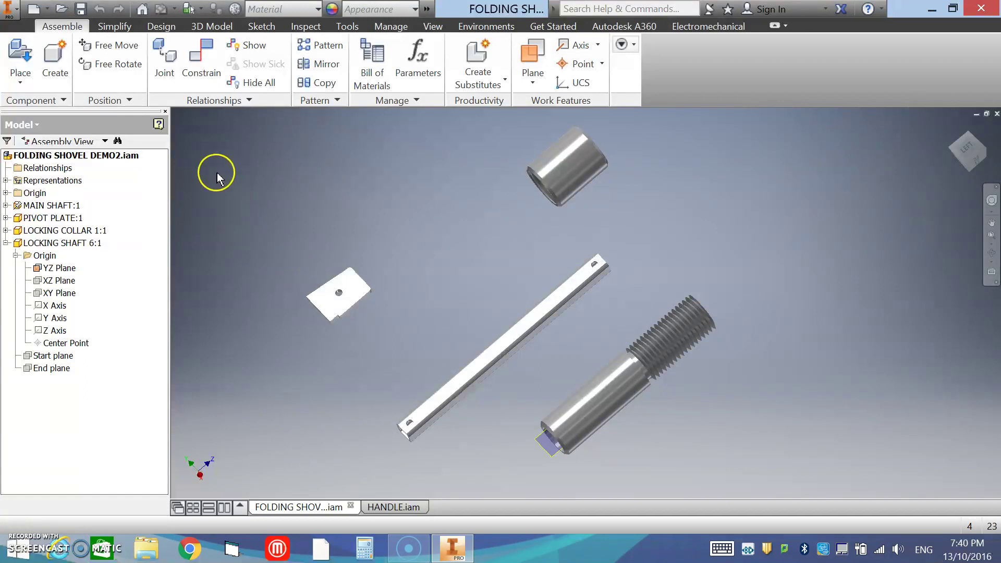
left_click(12, 13)
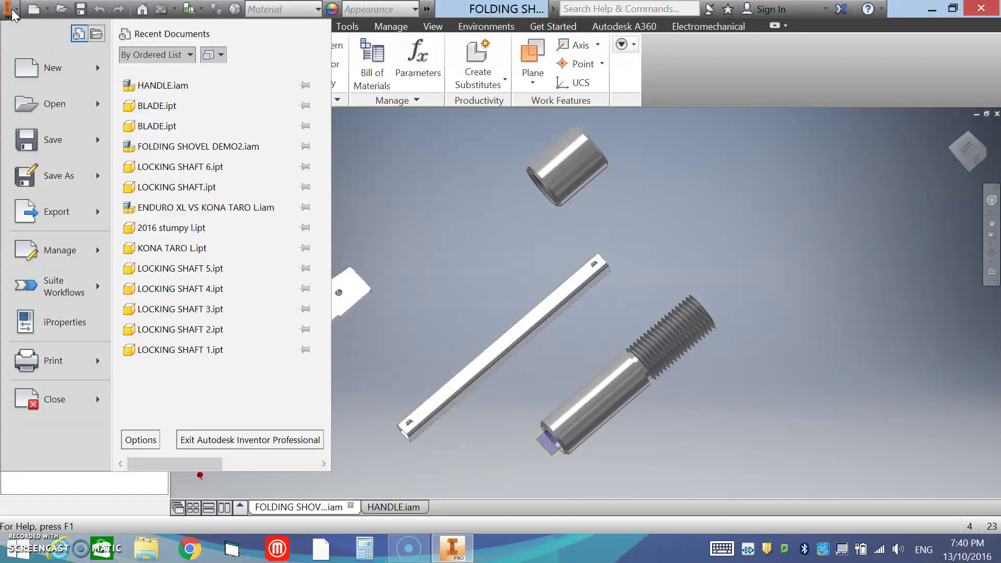
left_click(32, 76)
left_click(240, 157)
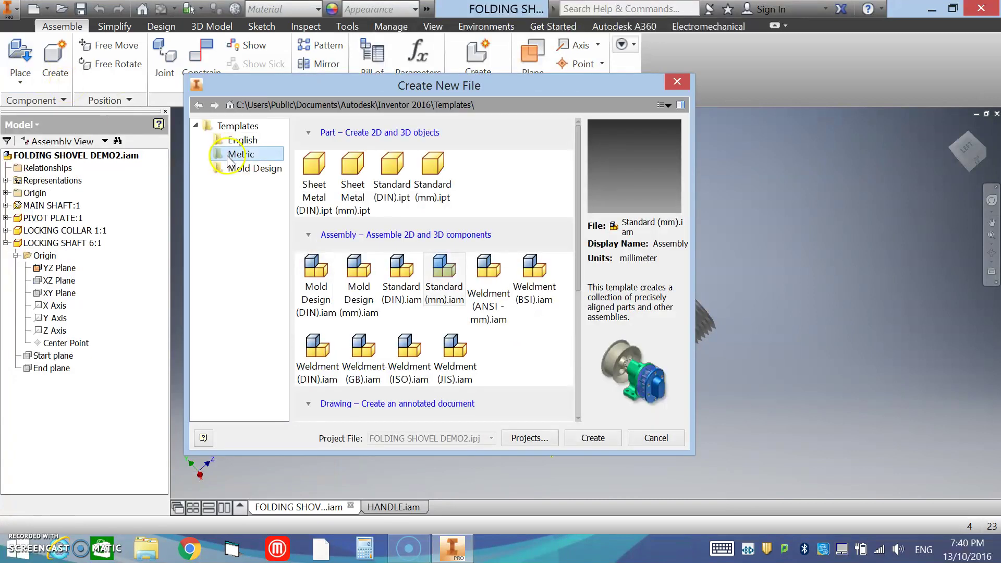
left_click(461, 294)
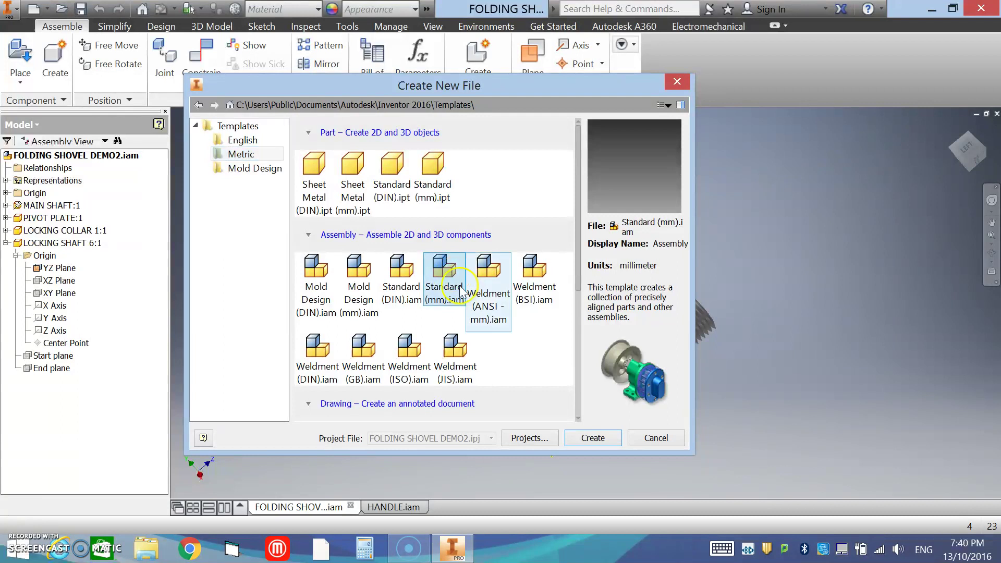
left_click(594, 441)
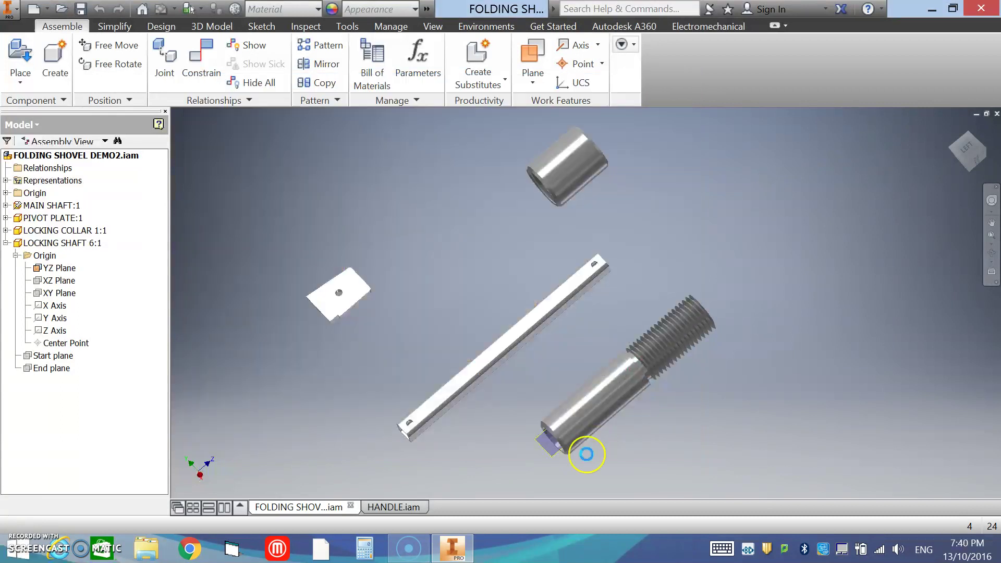
Create in-place part HANDLE 4 from Metric Standard (mm).ipt and place it in the assembly
right_click(489, 301)
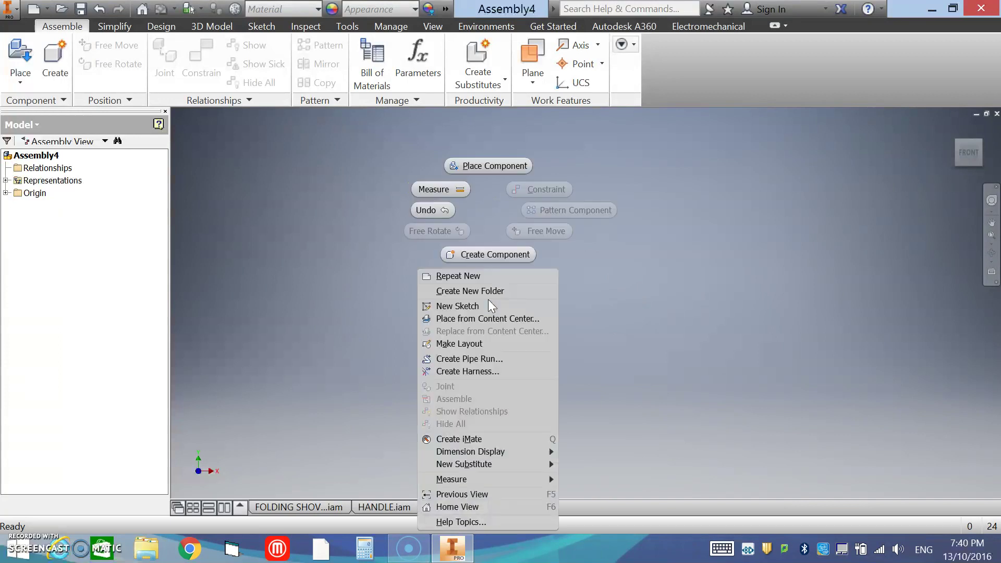
left_click(500, 254)
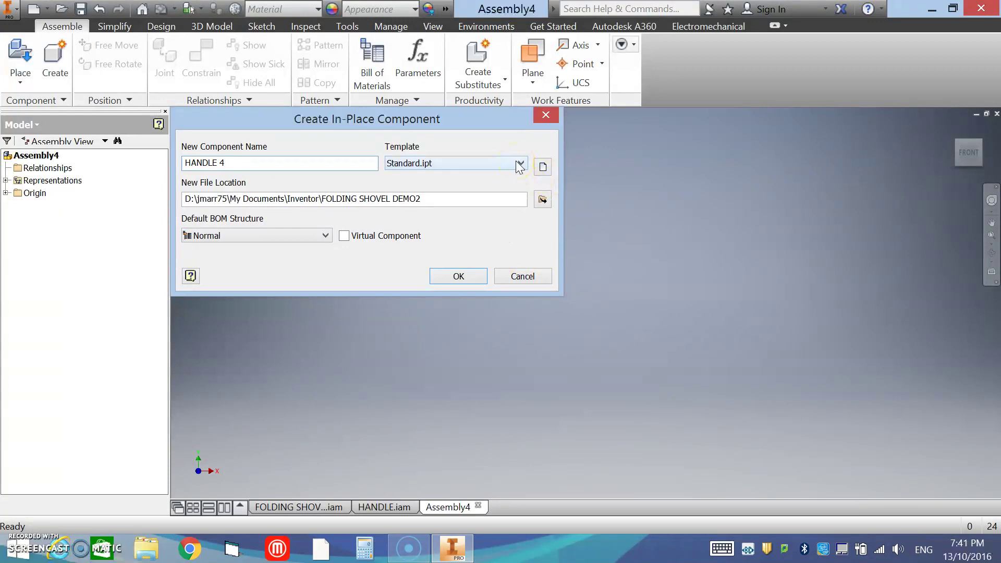
left_click(542, 167)
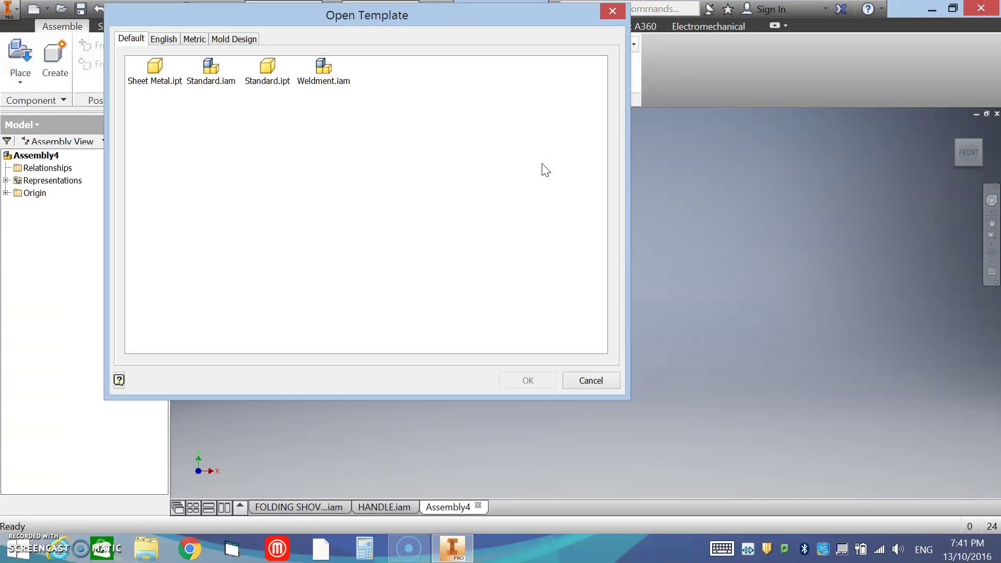
left_click(193, 40)
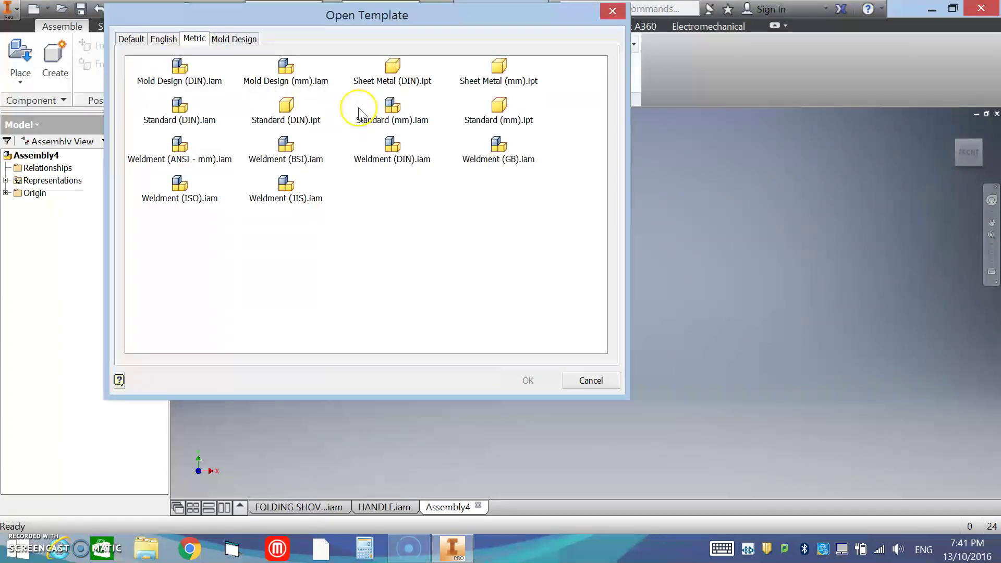
left_click(498, 112)
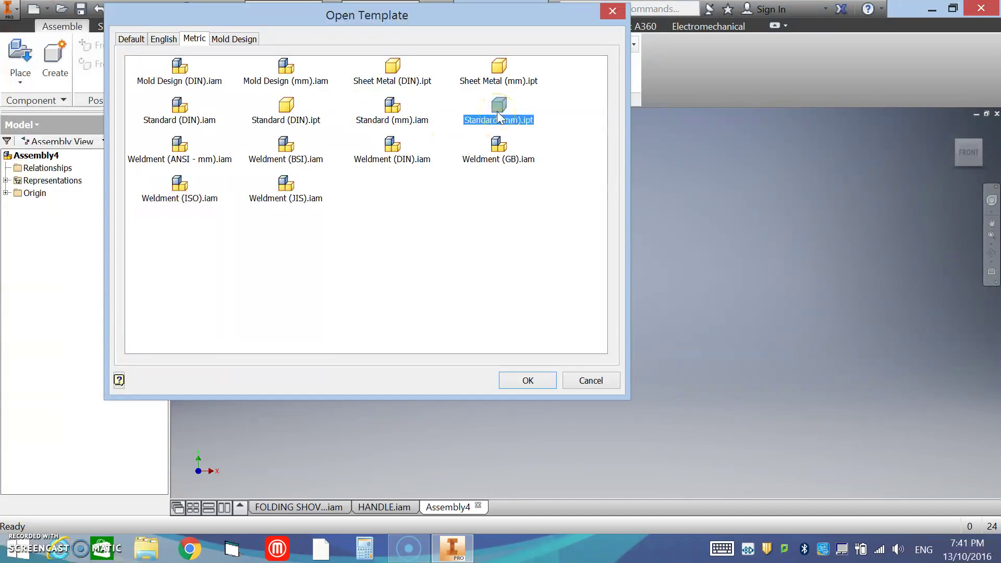
left_click(541, 380)
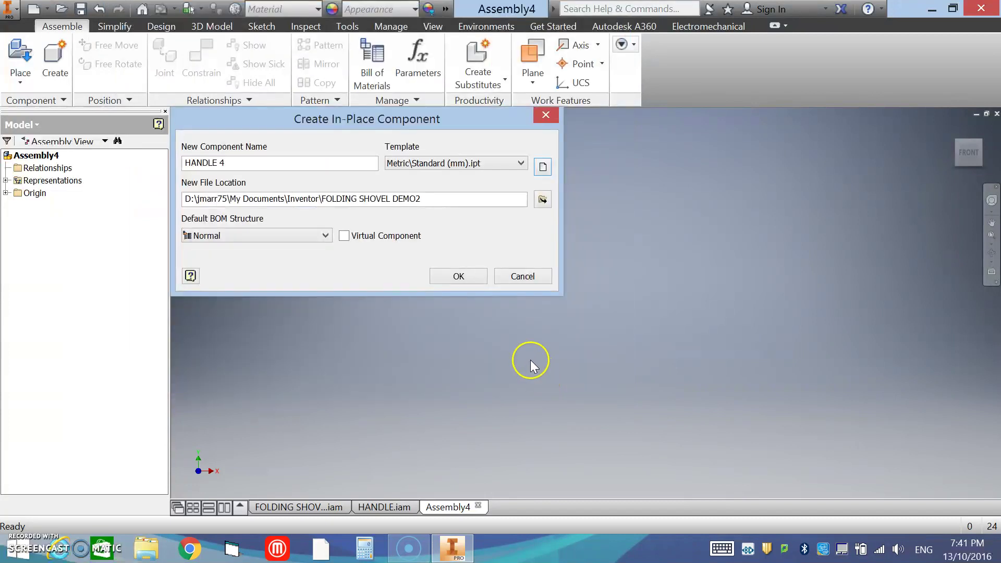
left_click(451, 280)
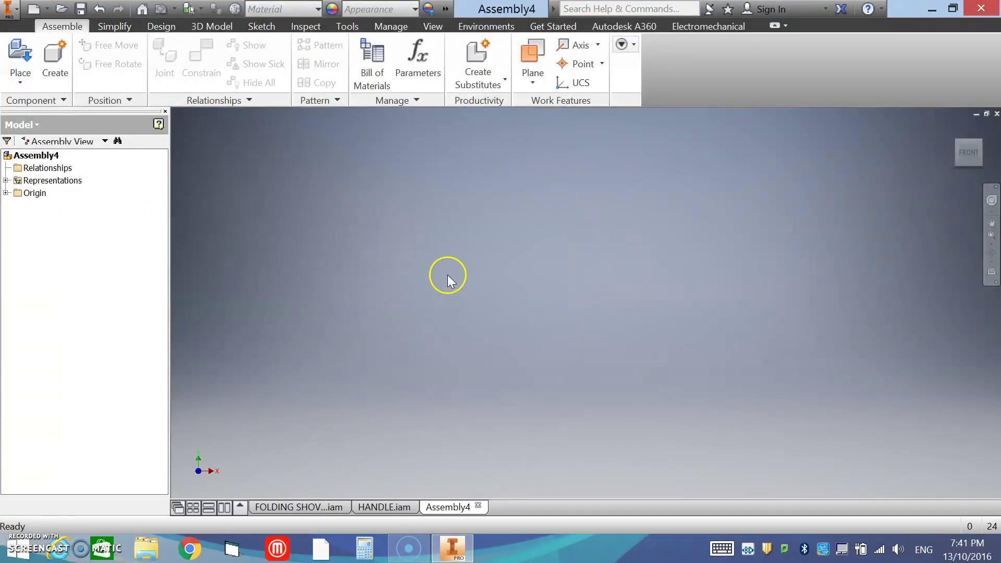
left_click(557, 292)
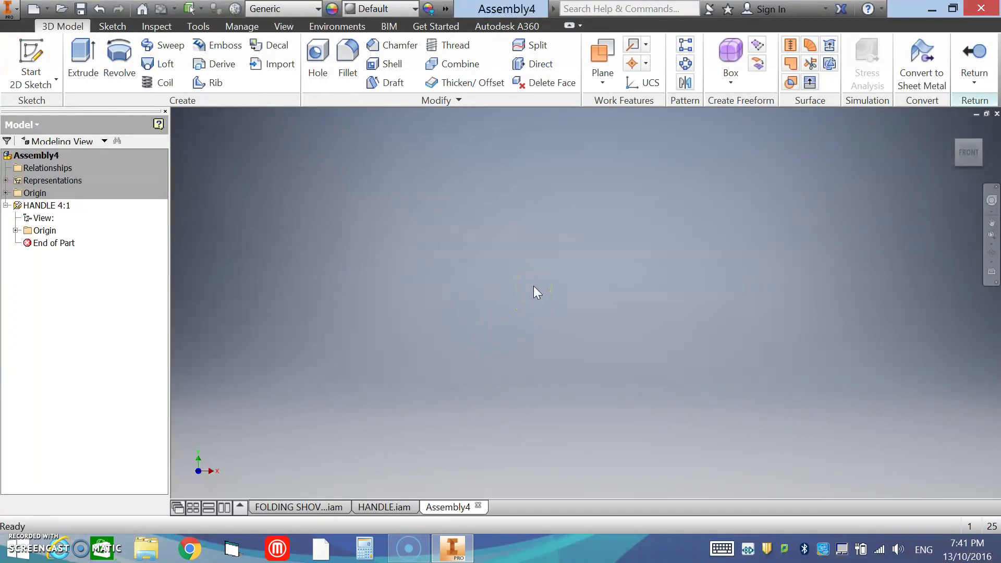
Start a sketch on the XZ plane and draw a vertical line down from the origin
right_click(533, 286)
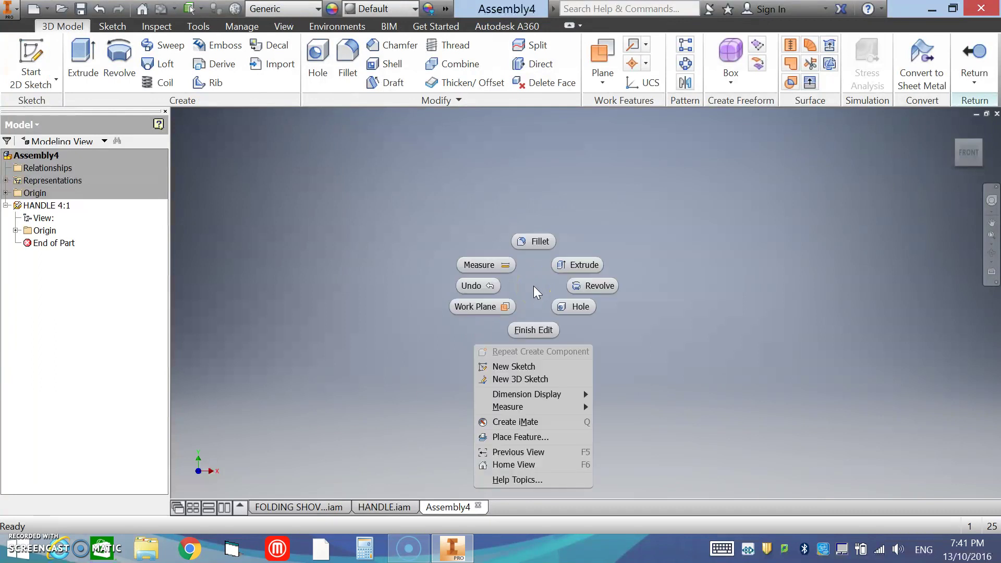
left_click(520, 366)
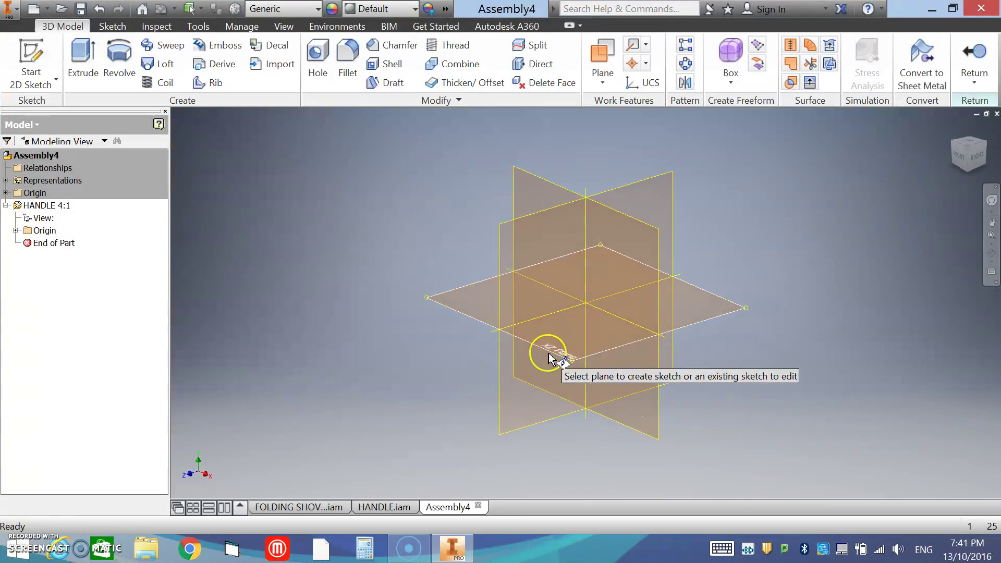
left_click(550, 355)
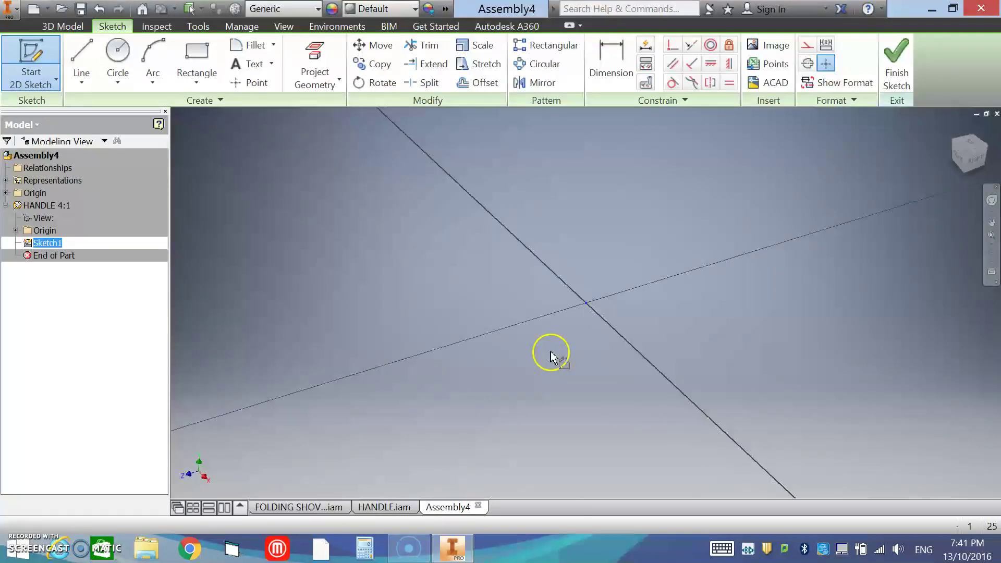
right_click(648, 230)
left_click(648, 183)
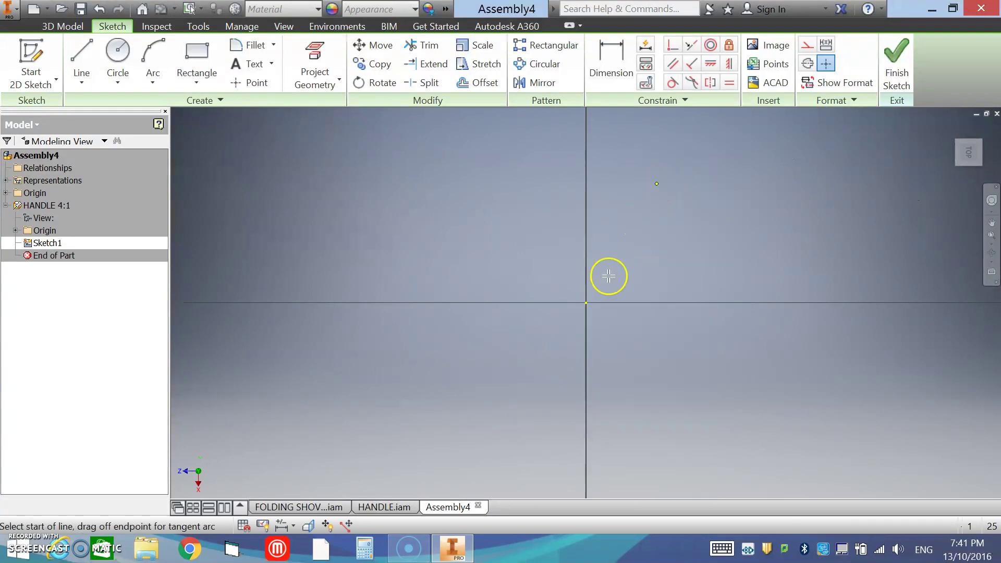
left_click(586, 302)
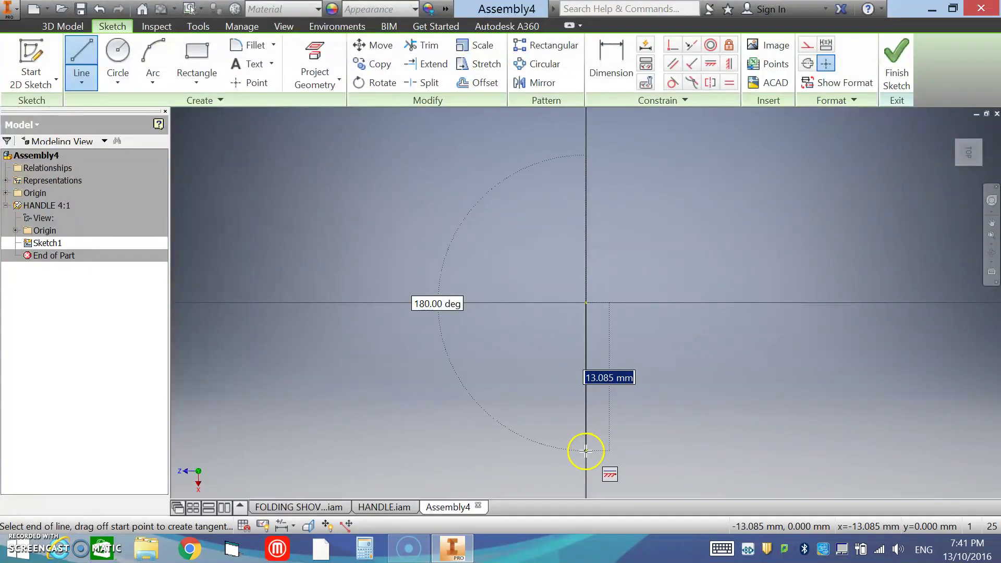
key("Escape")
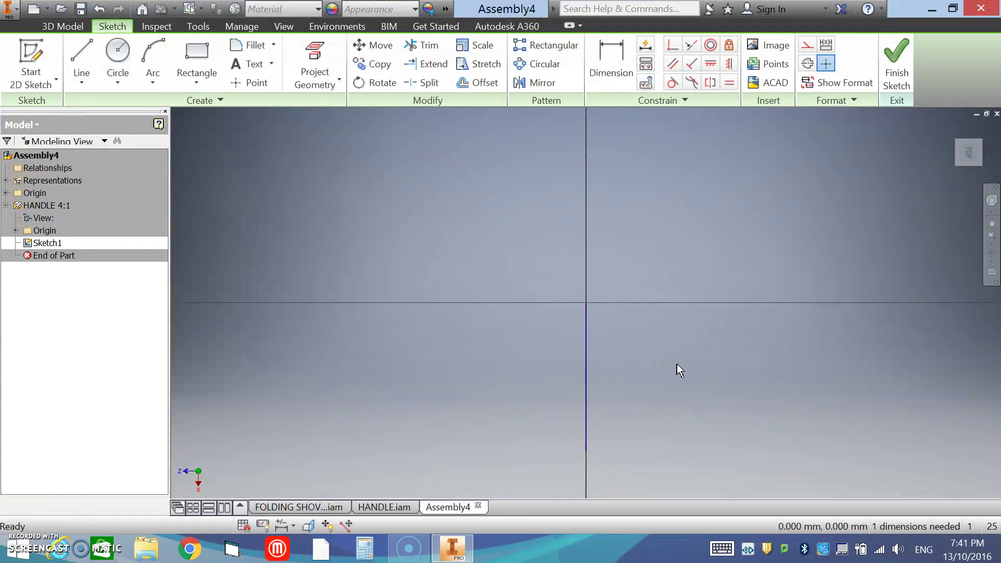
Dimension the vertical line to 240 mm
right_click(675, 363)
left_click(624, 386)
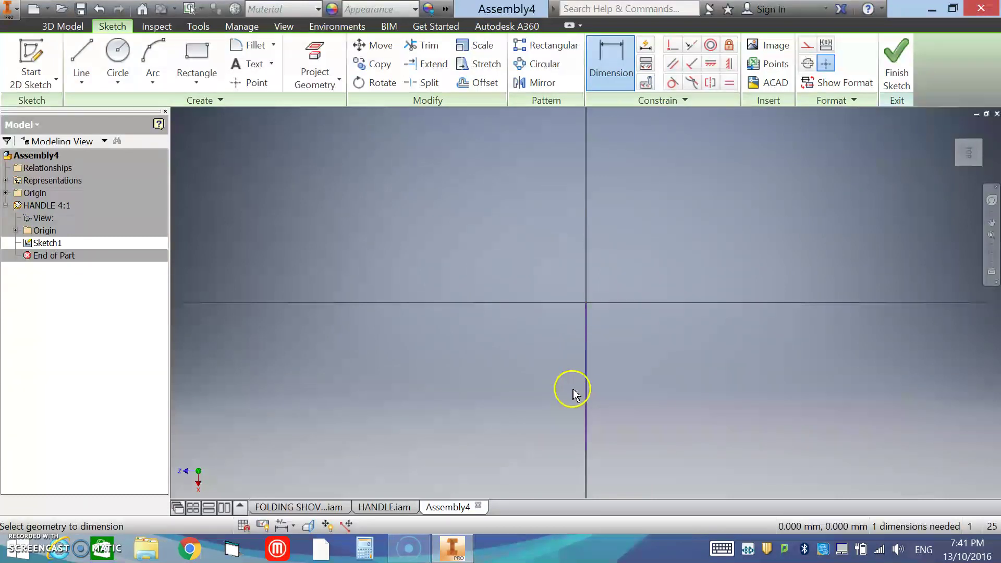
left_click(586, 386)
left_click(518, 386)
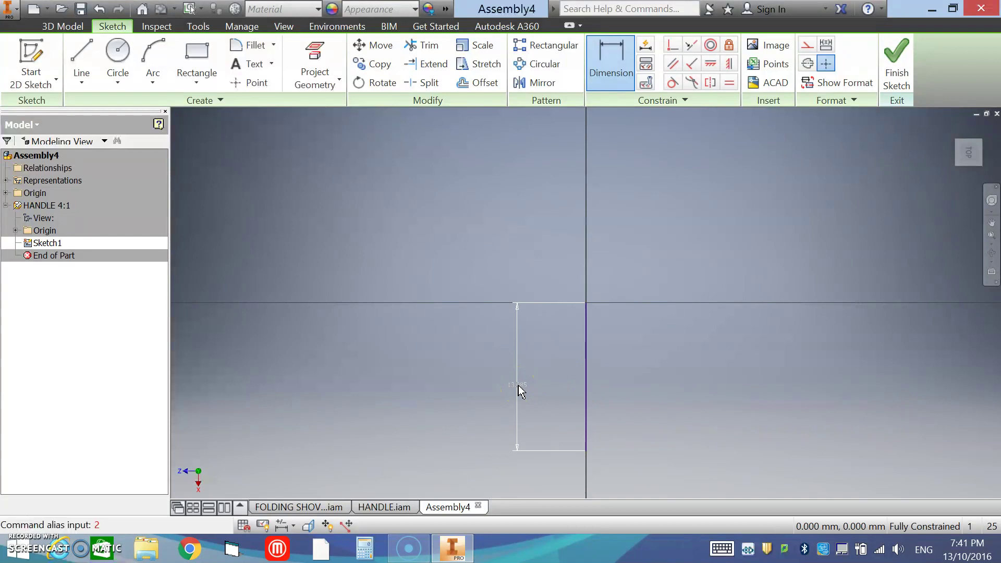
left_click(518, 388)
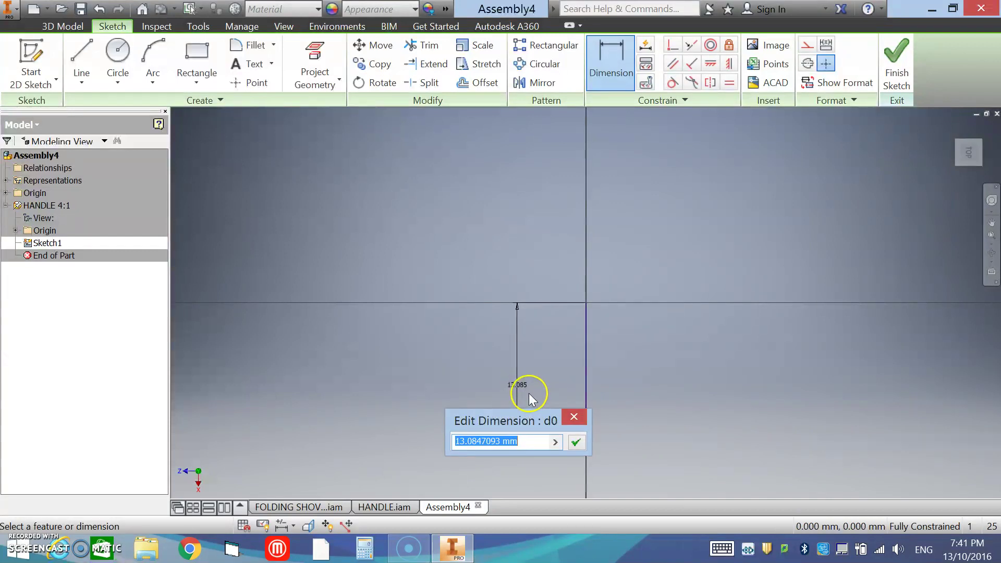
type("240")
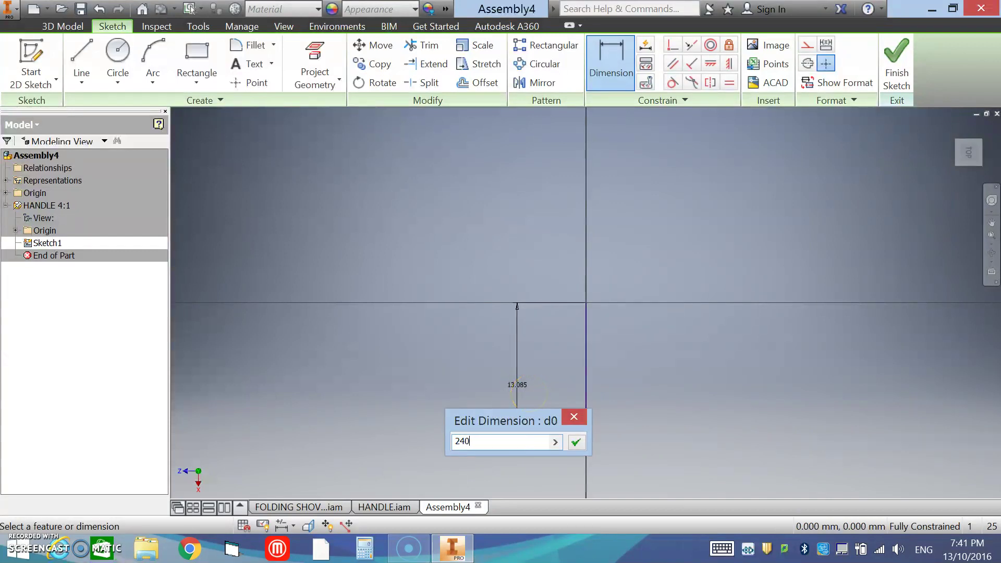
left_click(575, 442)
mouse_move(683, 371)
middle_mouse_down()
mouse_move(464, 275)
mouse_move(526, 215)
middle_mouse_up()
scroll(521, 224, "down", 2)
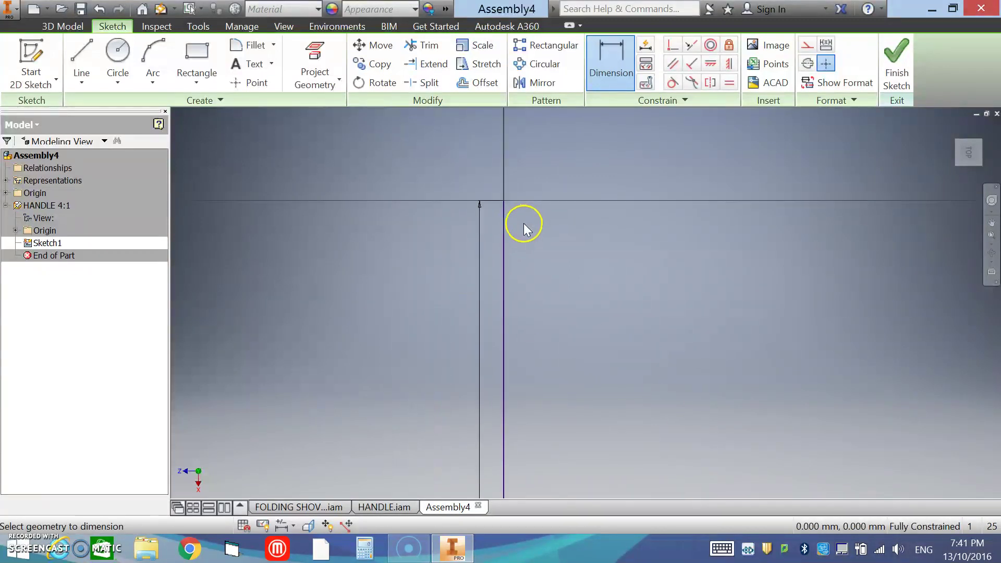
middle_click_drag(520, 272, 519, 218)
scroll(519, 218, "down", 2)
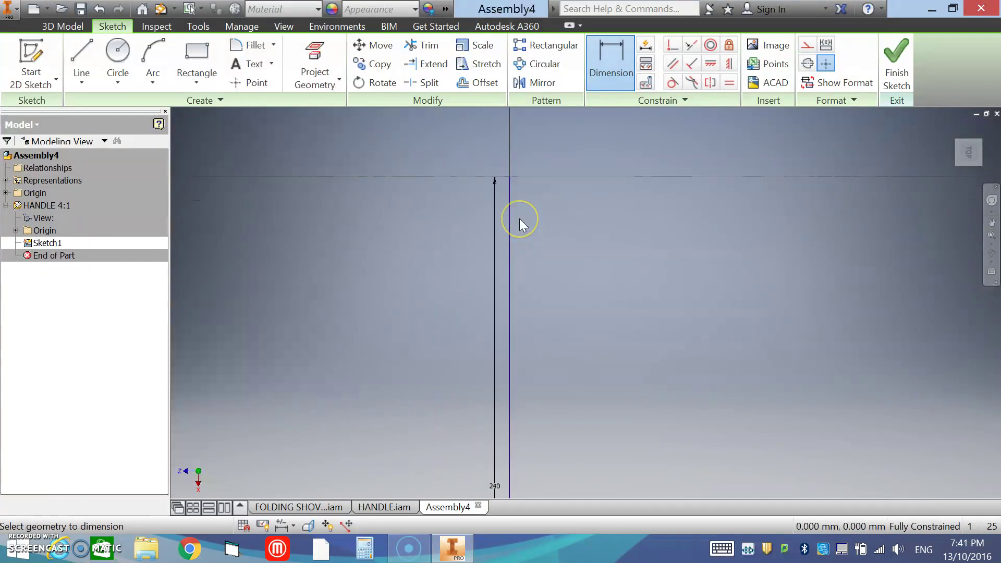
left_click(519, 219)
right_click(592, 212)
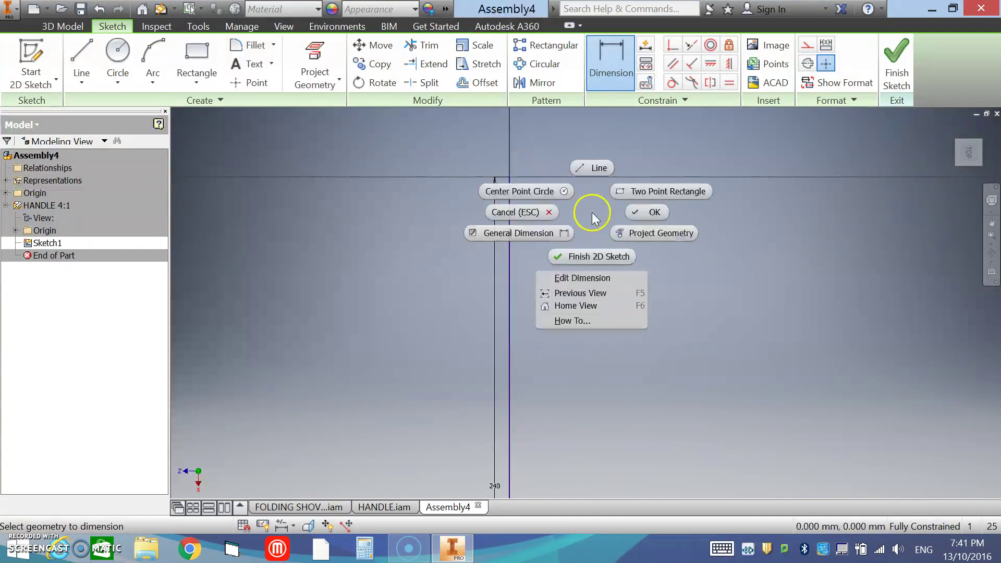
Draw the horizontal top line from the origin, a tangent arc, and the long sloped side
left_click(593, 165)
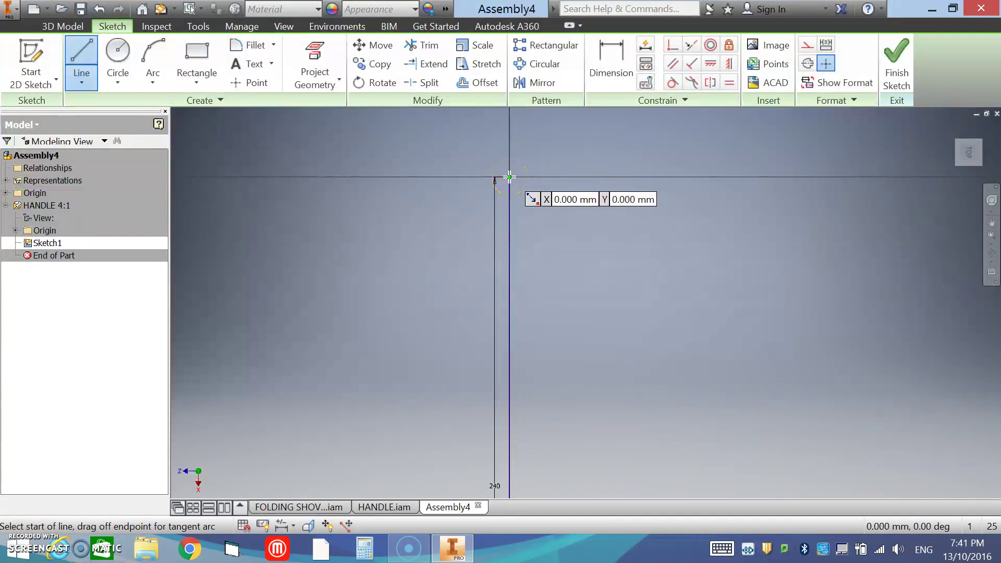
left_click(509, 177)
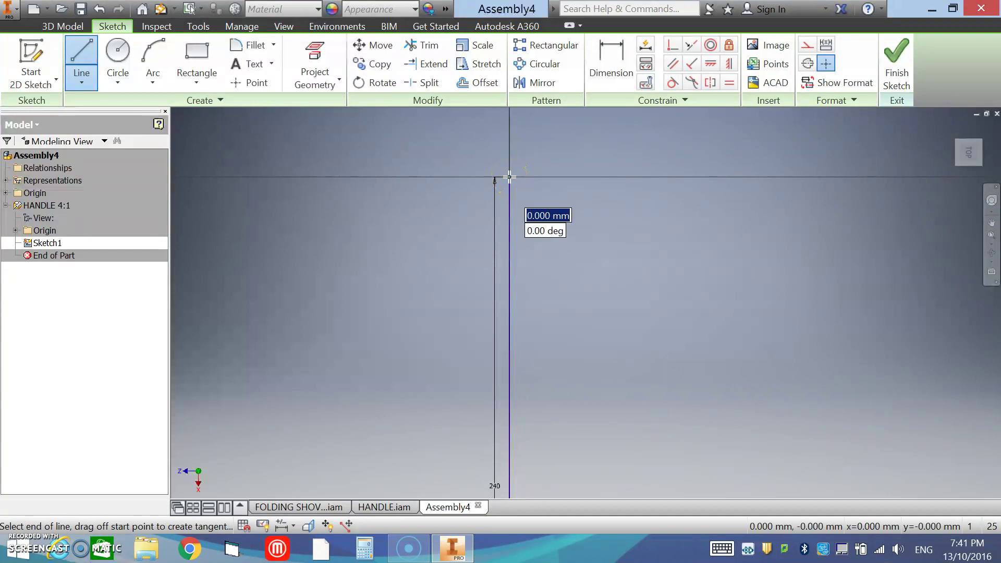
left_click(643, 177)
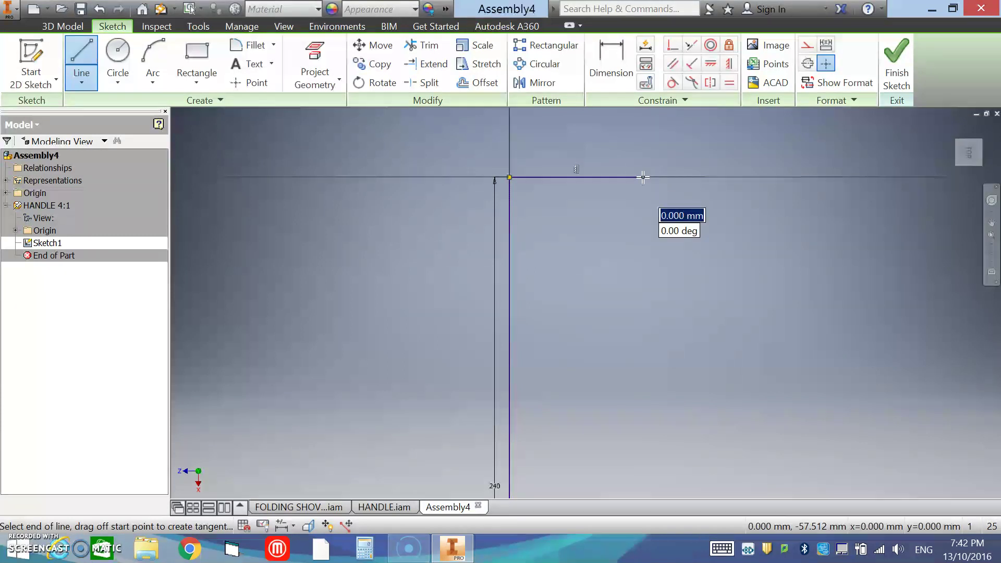
left_click_drag(643, 178, 659, 205)
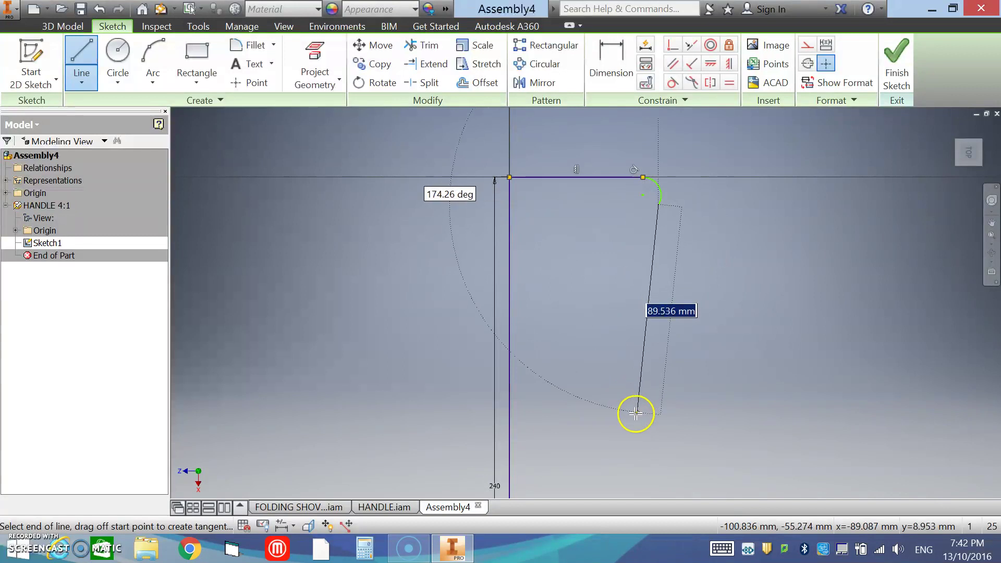
mouse_move(637, 409)
middle_mouse_down()
mouse_move(634, 417)
mouse_move(643, 264)
middle_mouse_up()
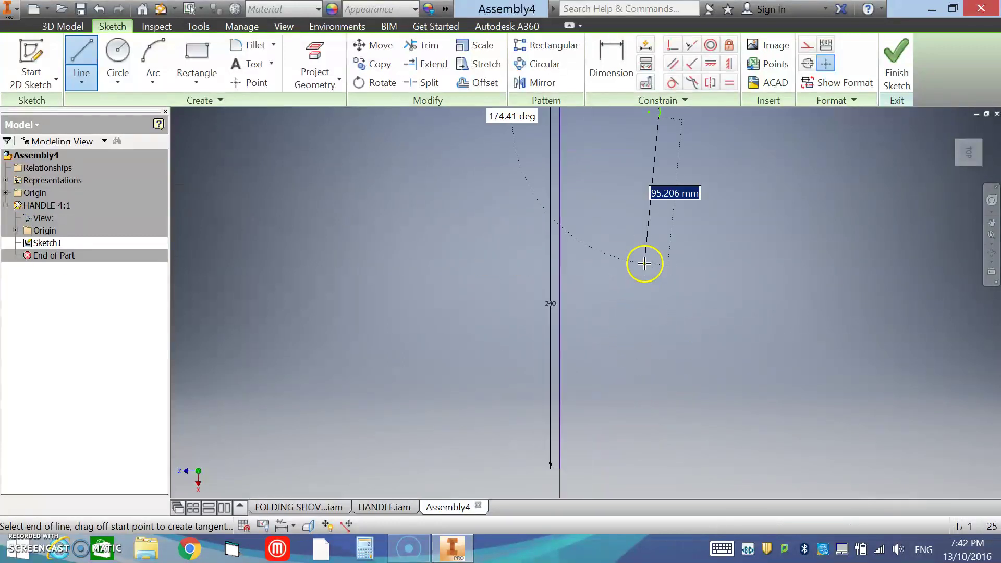
scroll(641, 279, "down", 3)
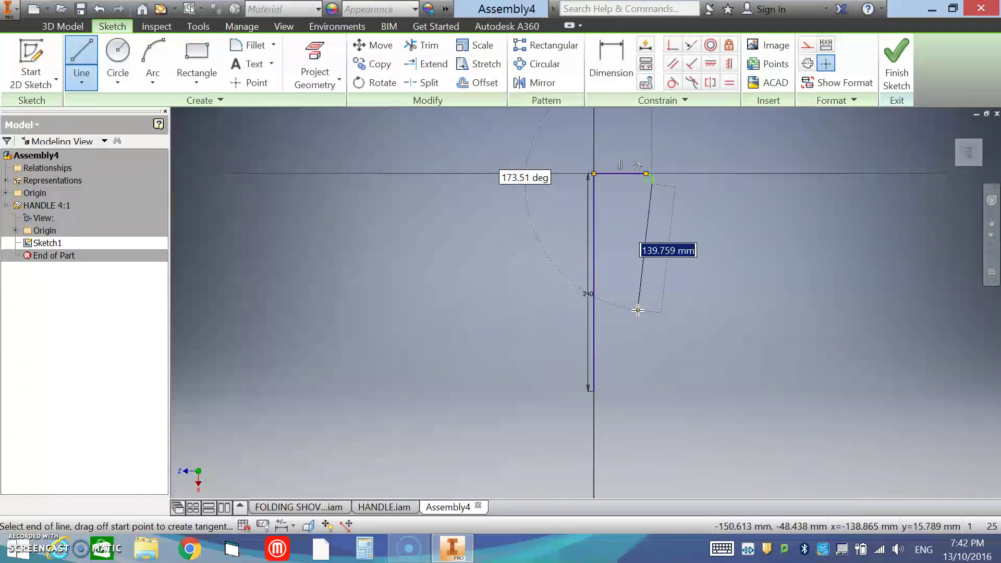
left_click(637, 310)
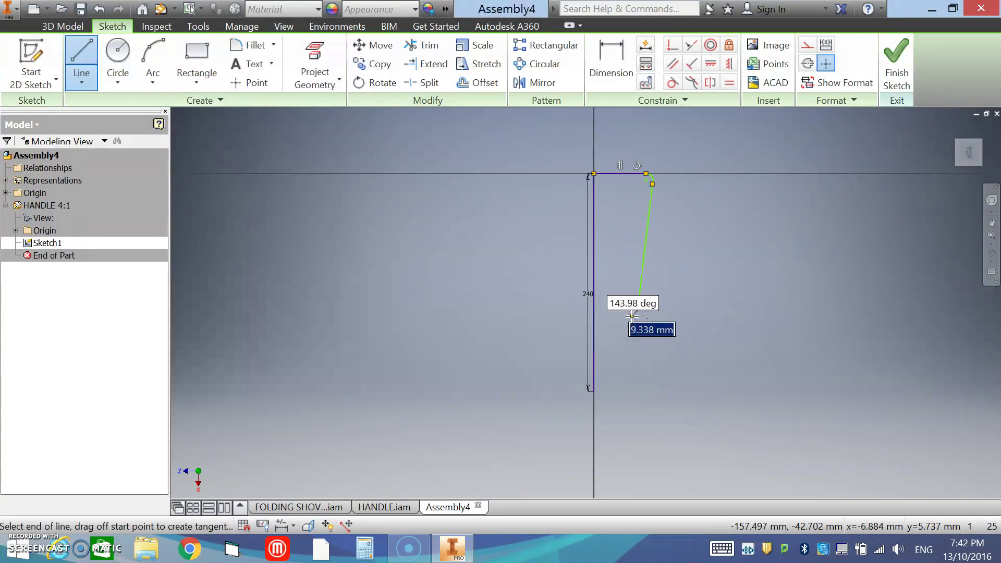
Continue the chain with tangent arcs, a short angled segment and the vertical leg
left_click_drag(638, 307, 630, 317)
scroll(628, 316, "up", 3)
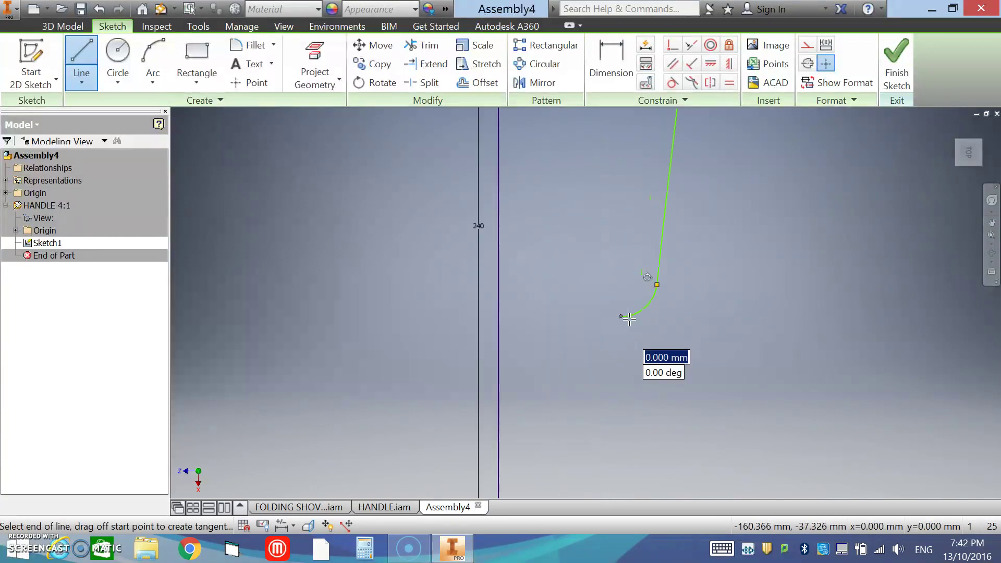
left_click(577, 338)
left_click_drag(577, 338, 572, 357)
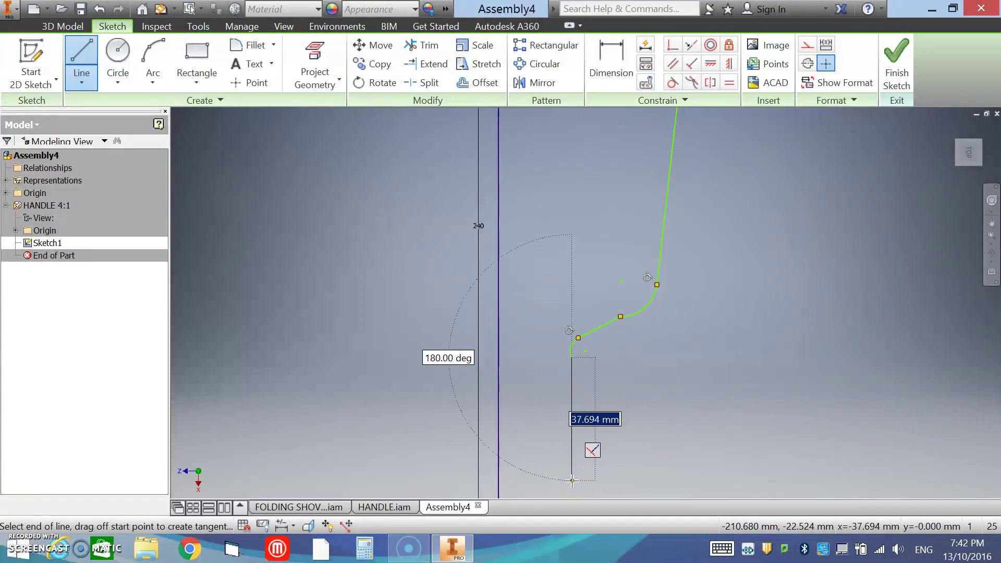
left_click(572, 480)
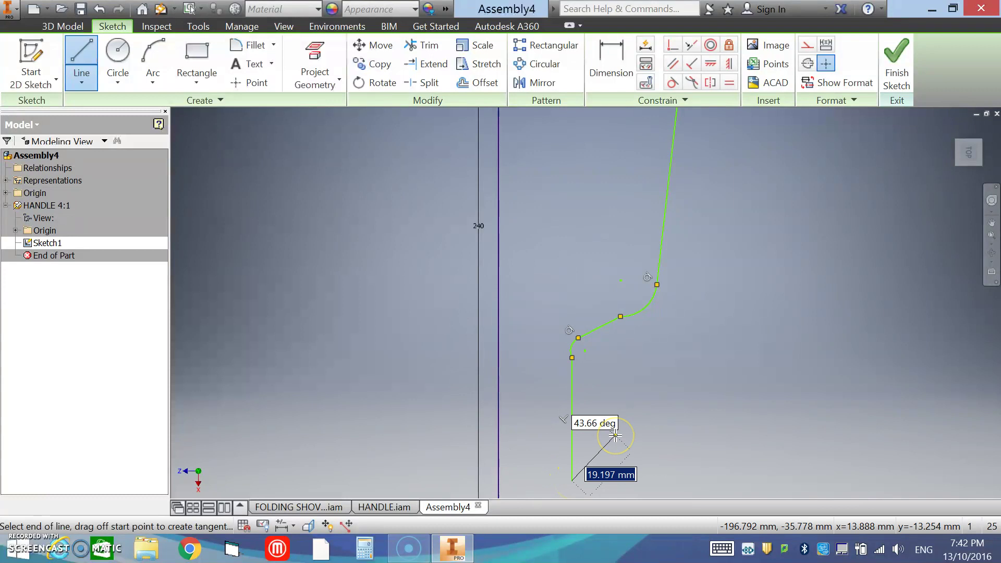
key("Escape")
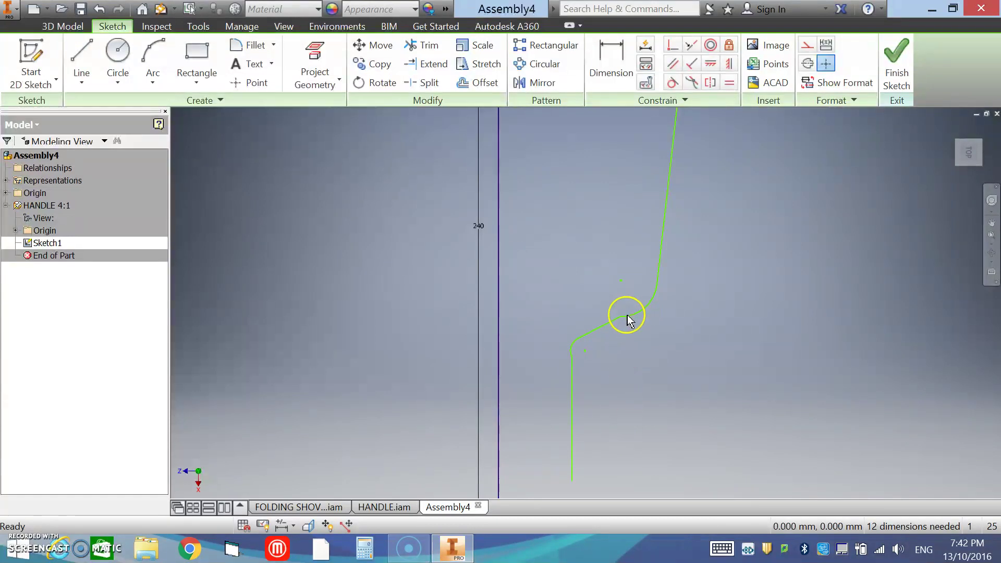
scroll(670, 386, "up", 3)
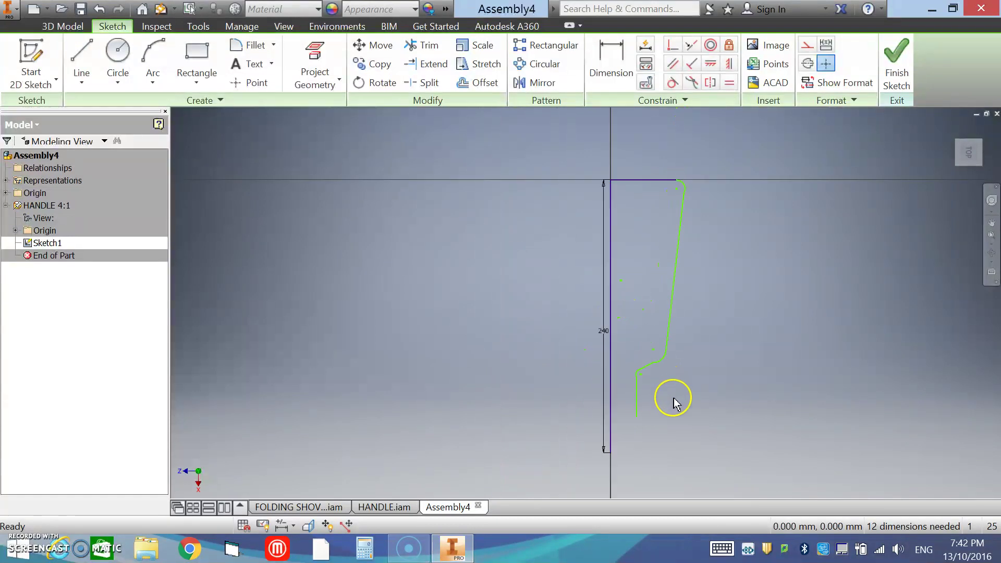
scroll(684, 159, "down", 3)
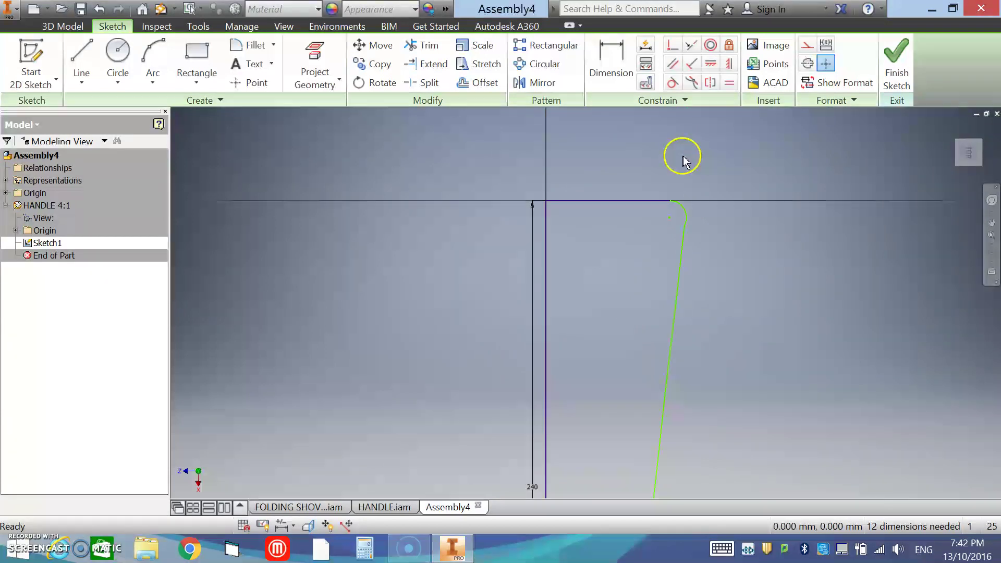
left_click(680, 161)
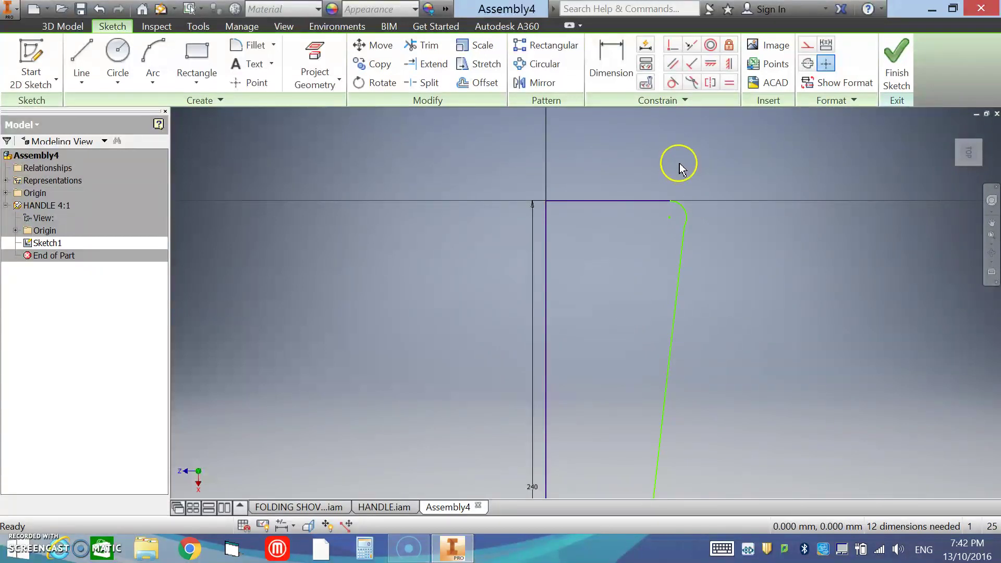
right_click(666, 149)
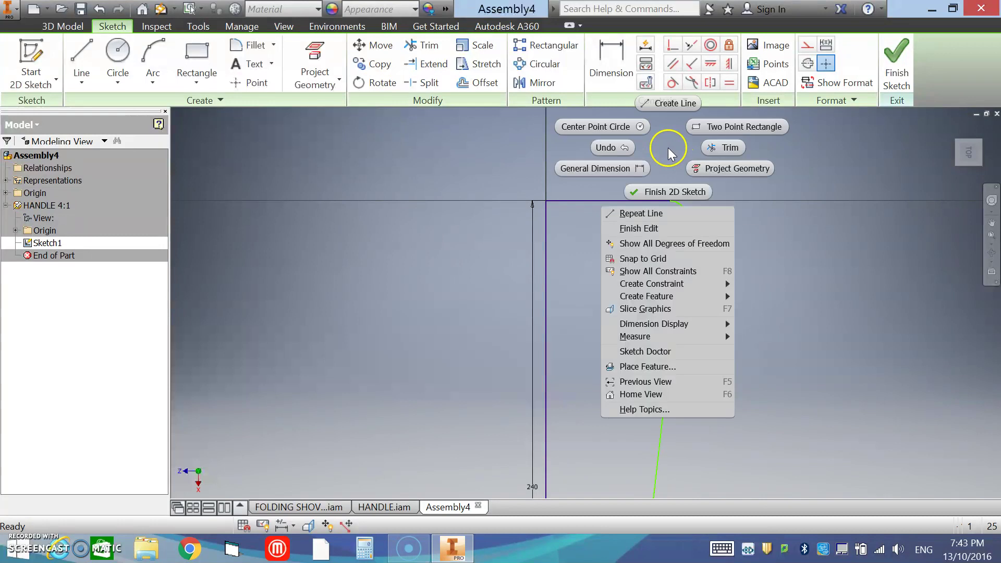
Dimension the top line's length to 60.5 mm
left_click(619, 168)
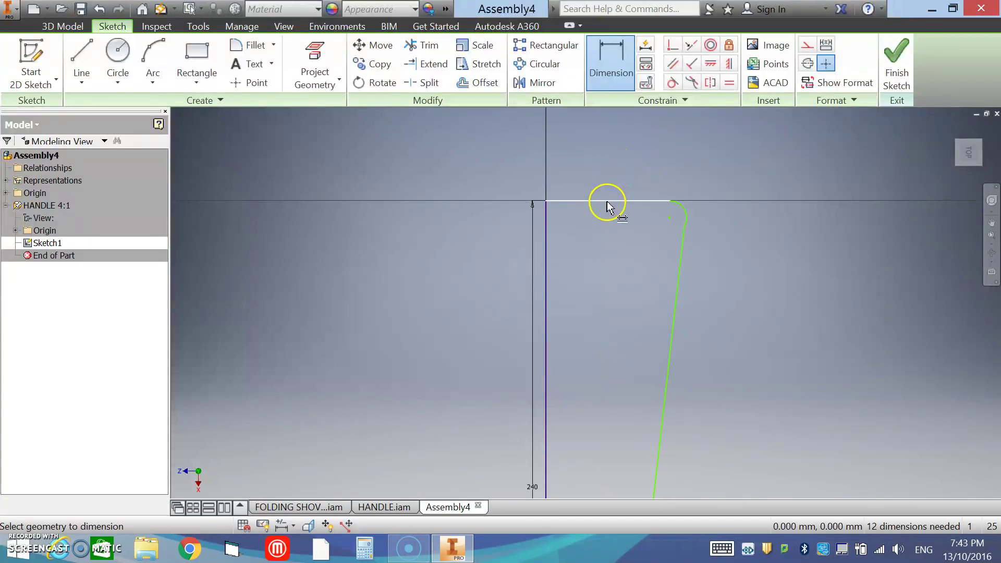
left_click(607, 203)
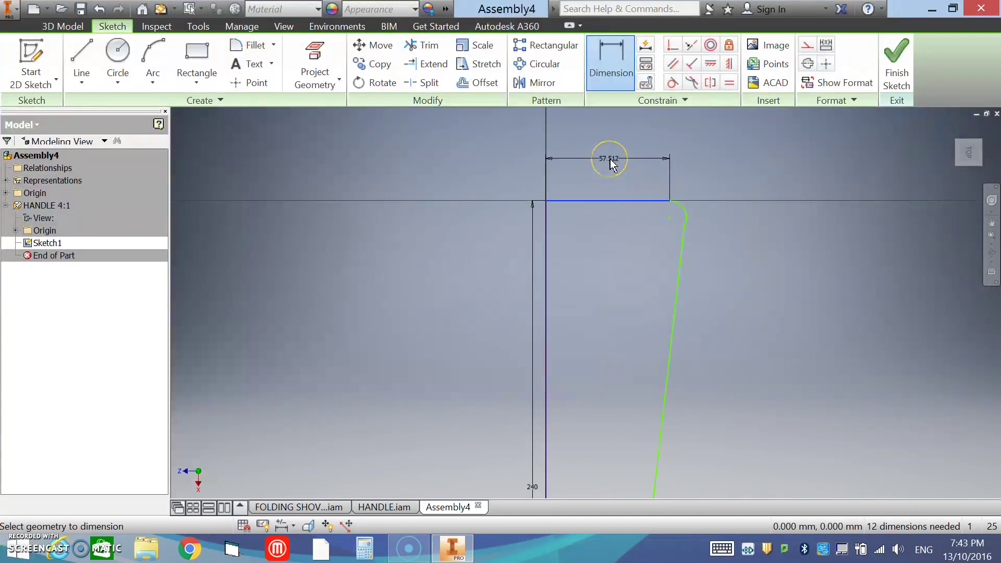
left_click(610, 159)
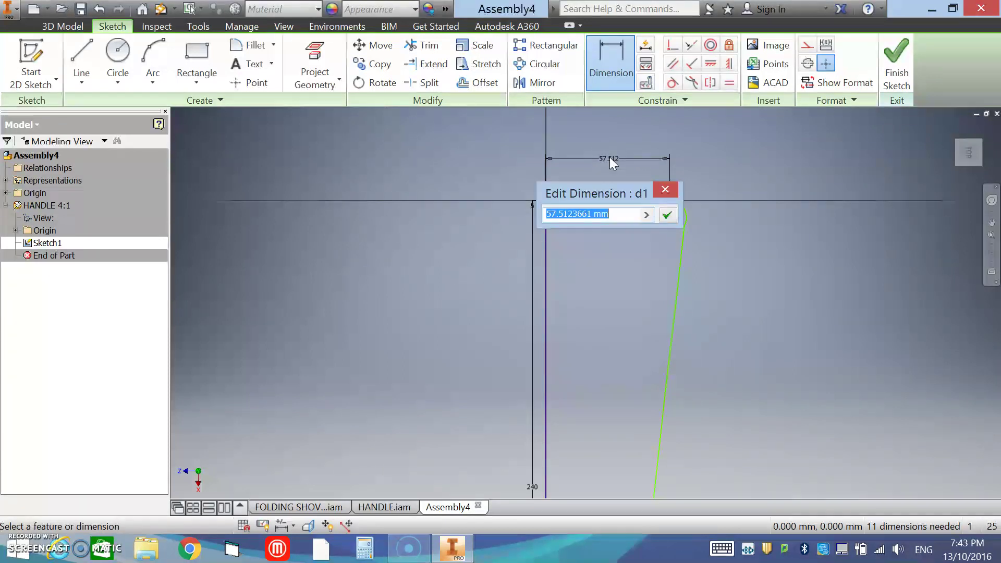
type("121/2")
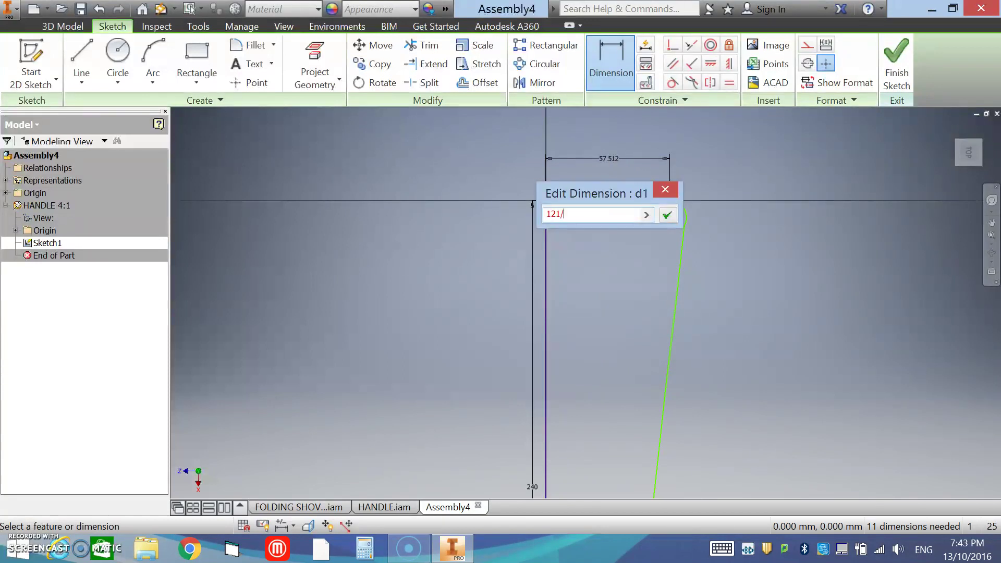
left_click(667, 216)
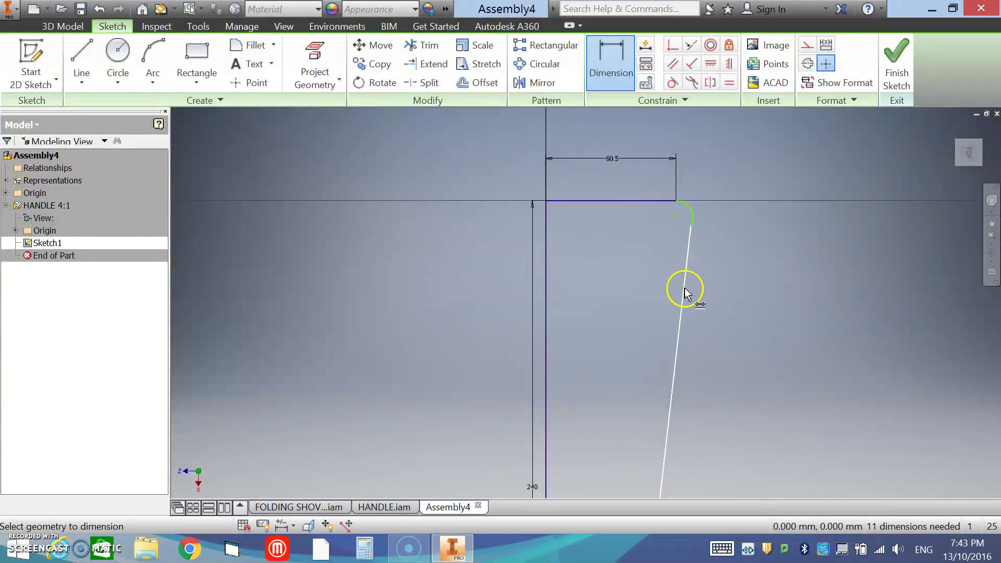
Add an aligned 192 mm dimension to the sloped side line
scroll(705, 308, "up", 2)
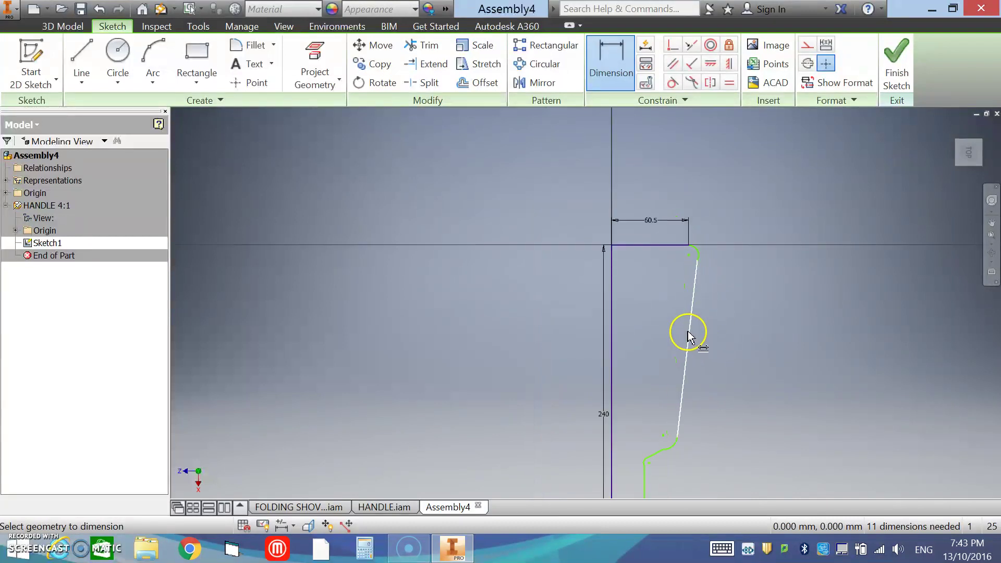
left_click(690, 336)
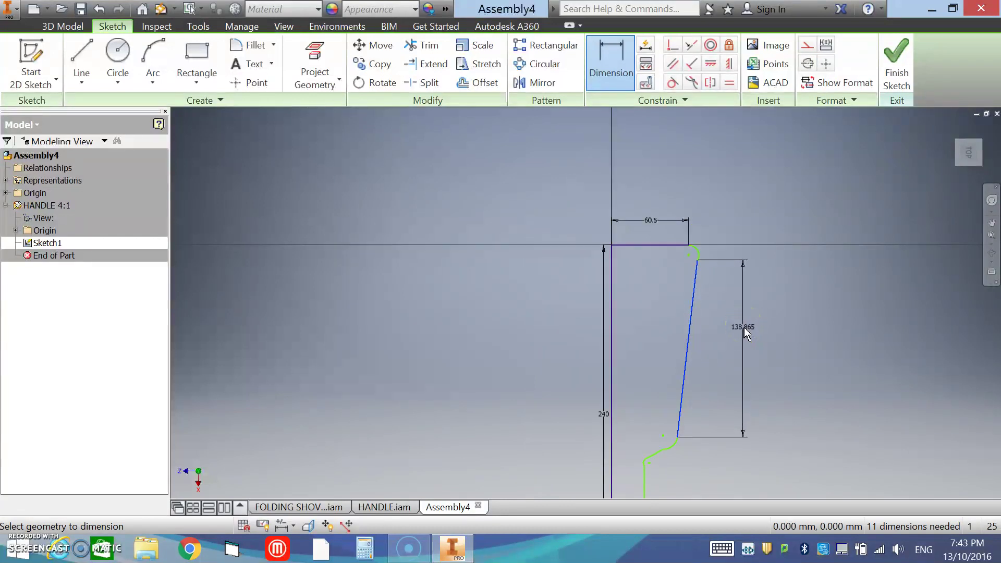
right_click(743, 326)
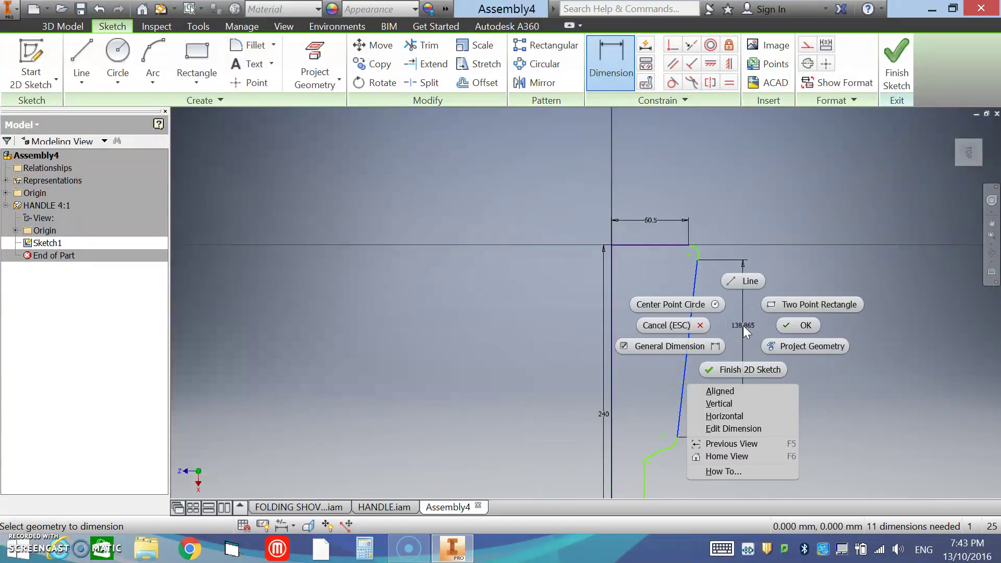
left_click(726, 392)
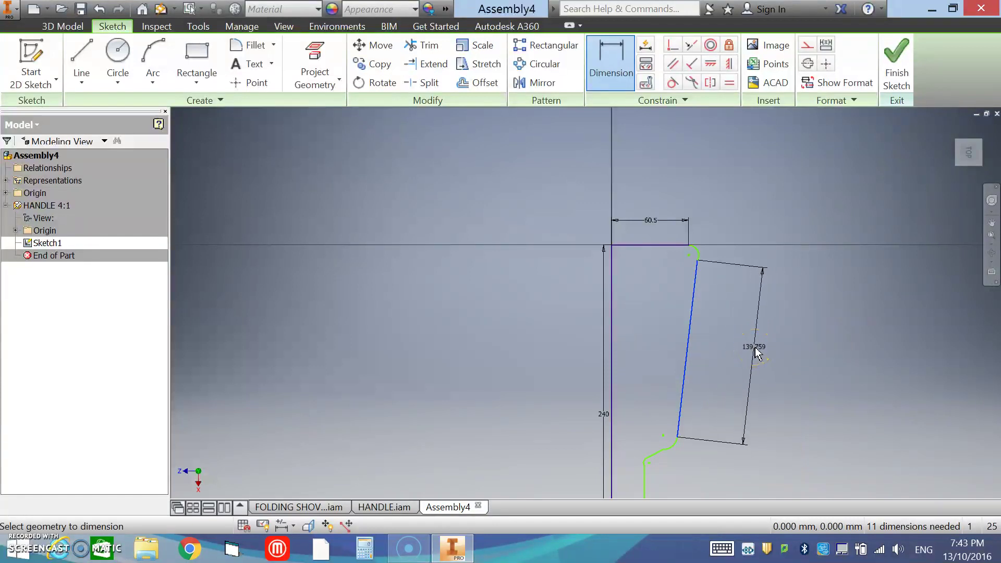
left_click(758, 349)
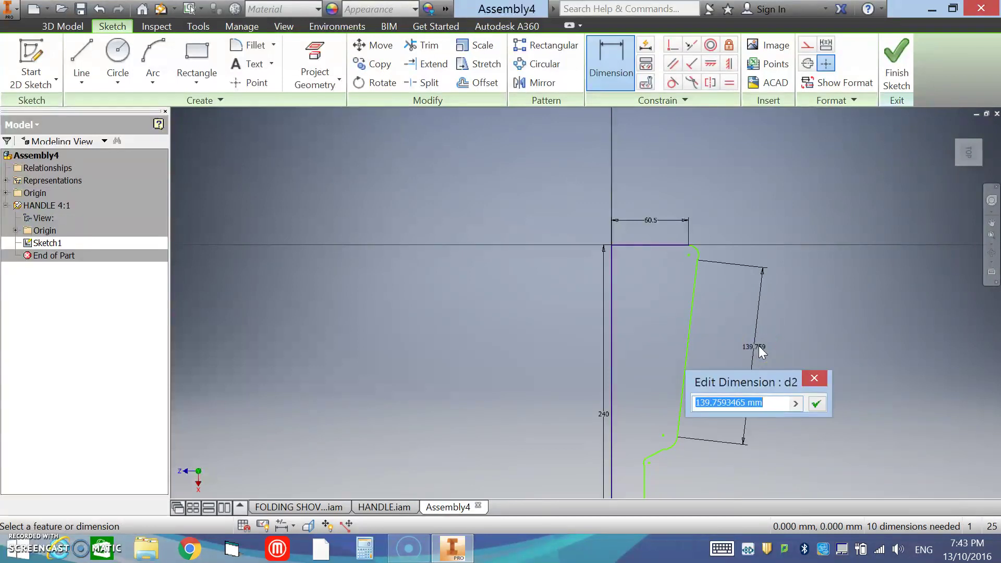
type("1")
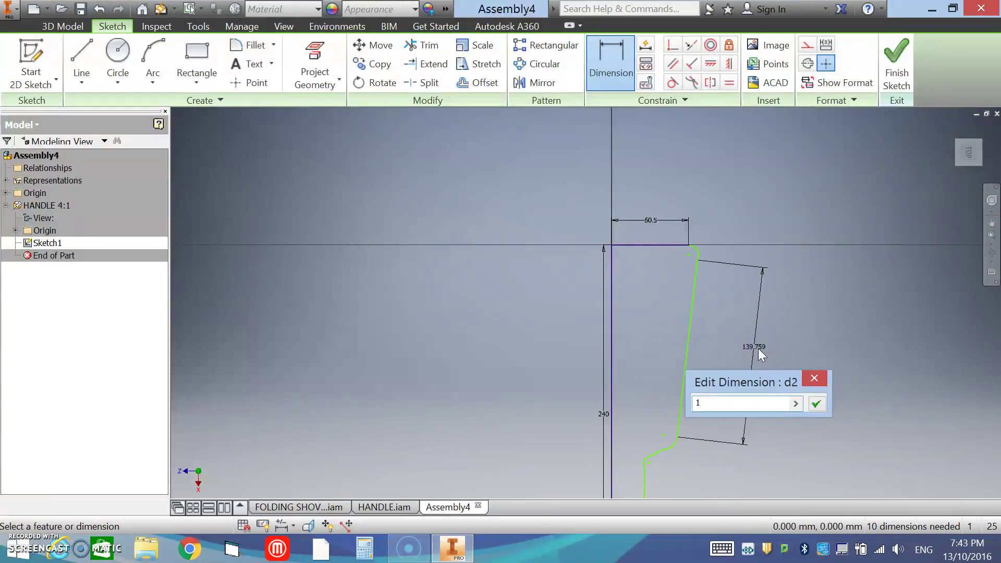
type("92")
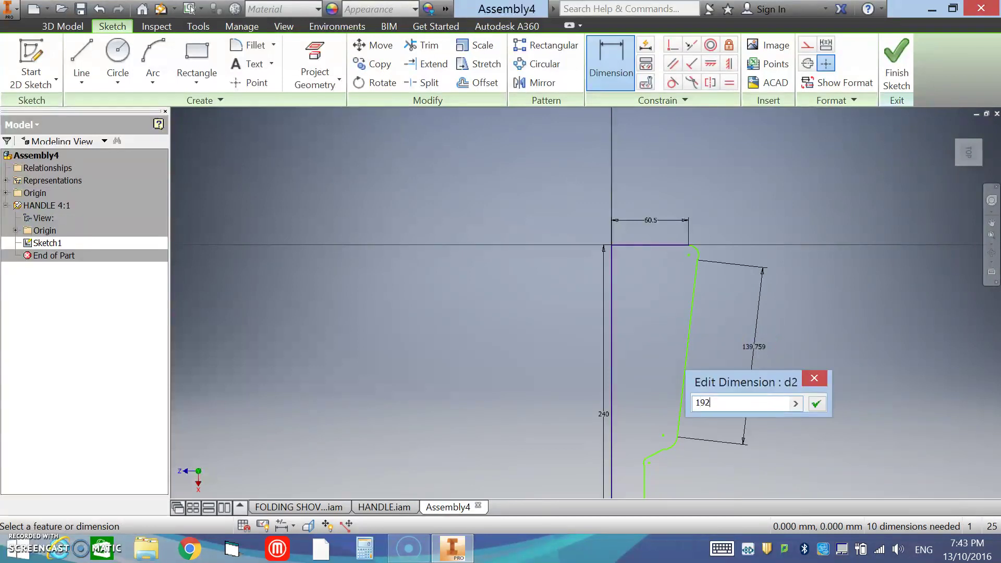
left_click(815, 404)
middle_click_drag(761, 454, 793, 212)
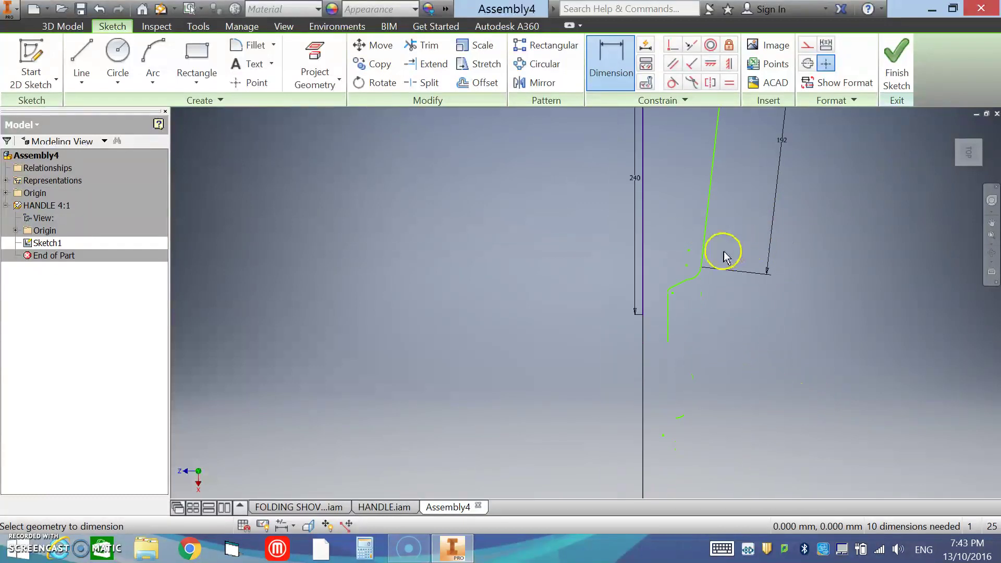
scroll(725, 250, "down", 3)
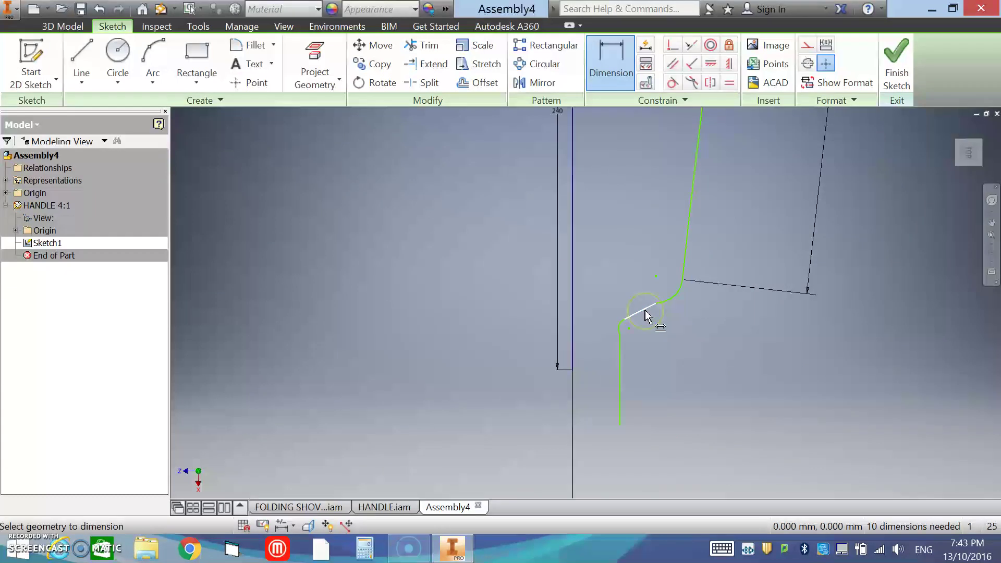
Dimension the short bottom vertical line to 15 mm long
left_click(634, 379)
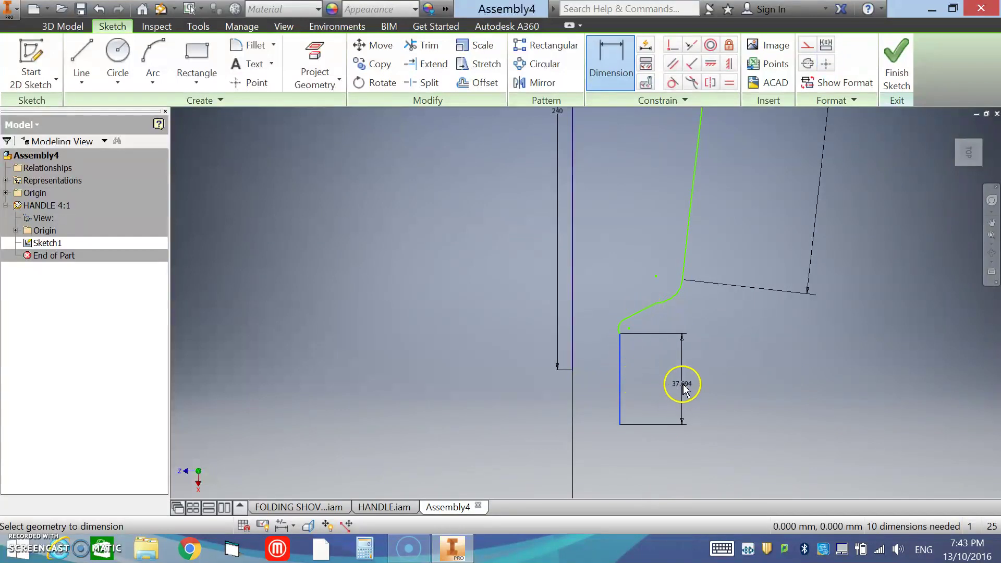
left_click(681, 384)
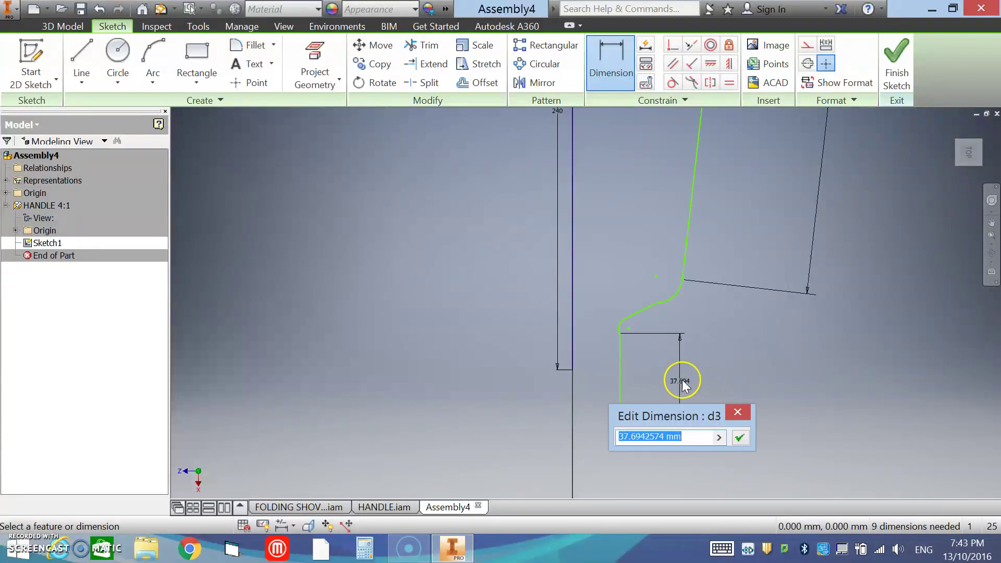
type("15")
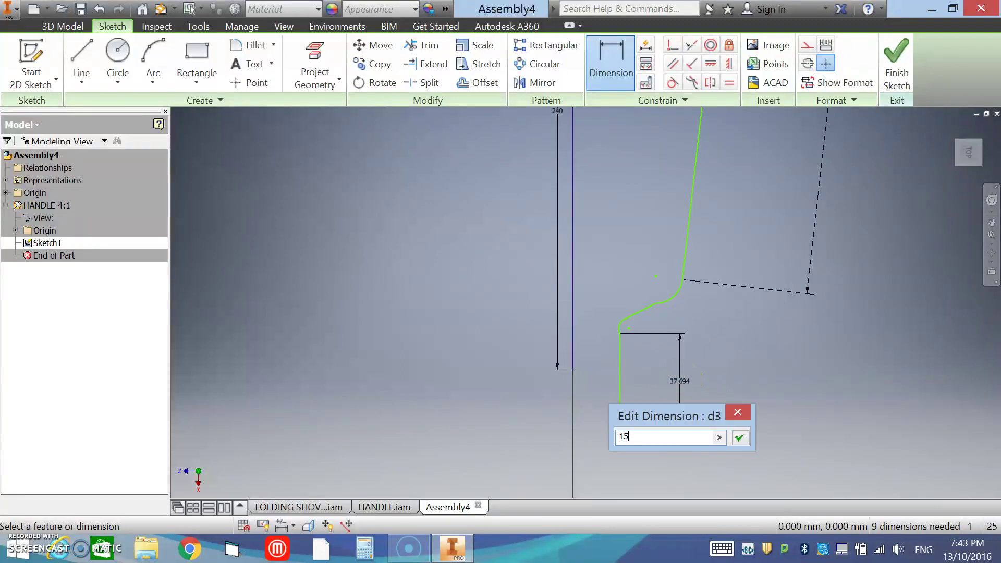
left_click(740, 438)
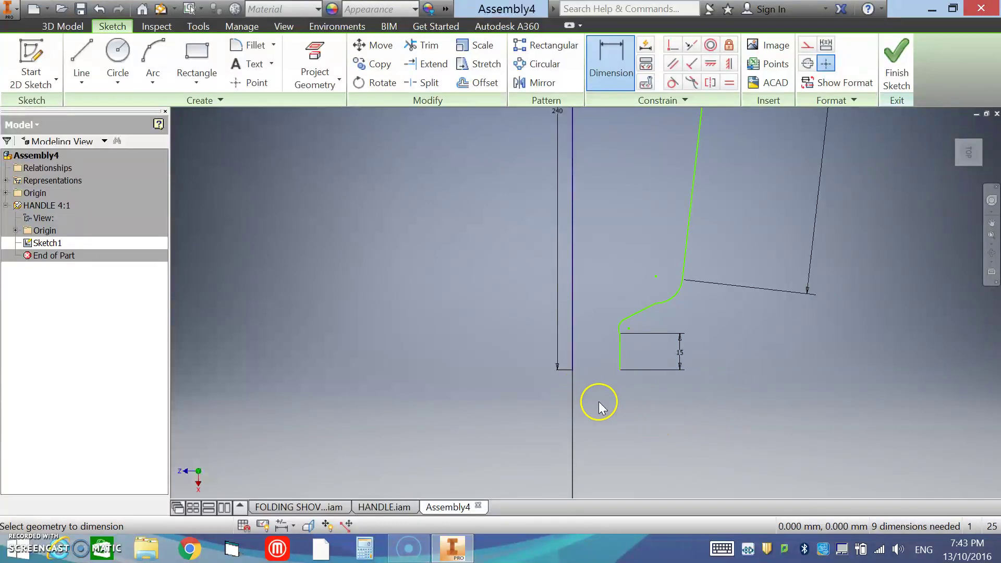
Set the bottom line's offset from the centre line to 15/2 (7.5 mm)
left_click(573, 362)
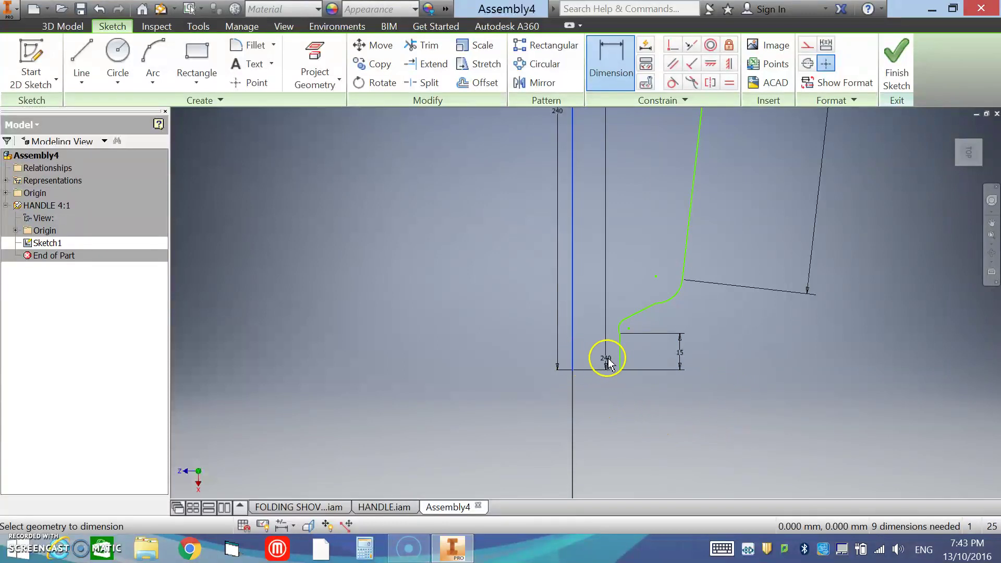
left_click(618, 359)
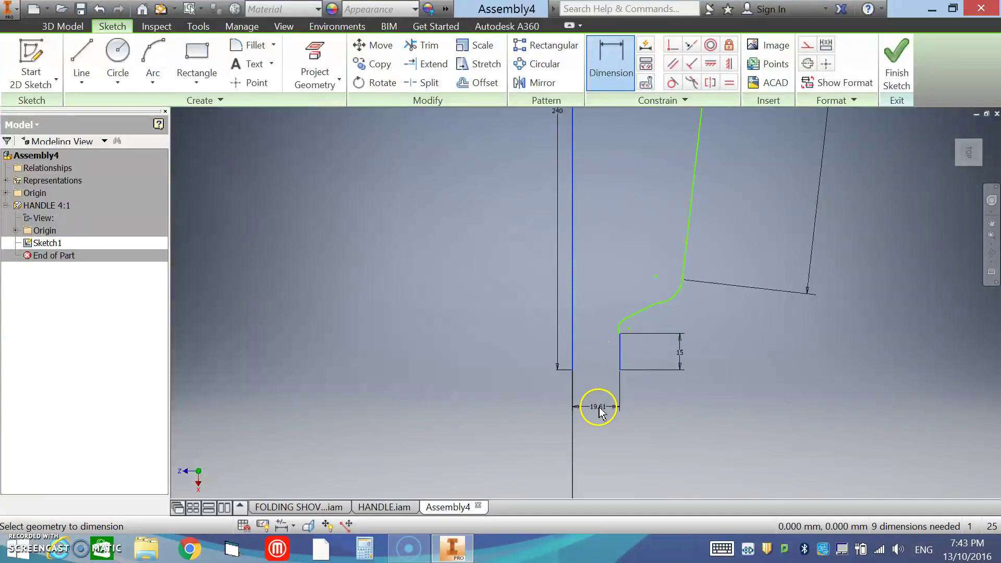
left_click(602, 411)
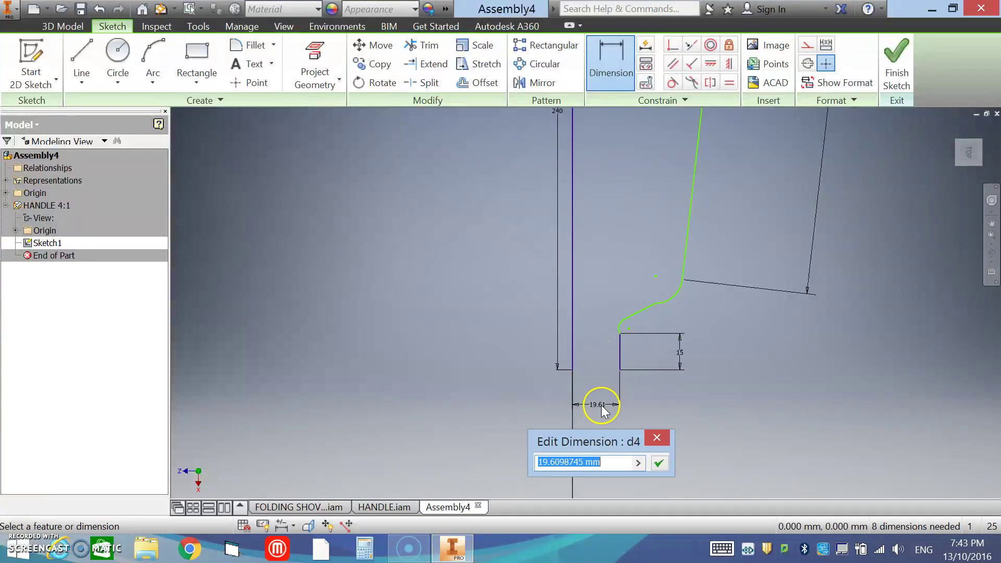
type("15/2")
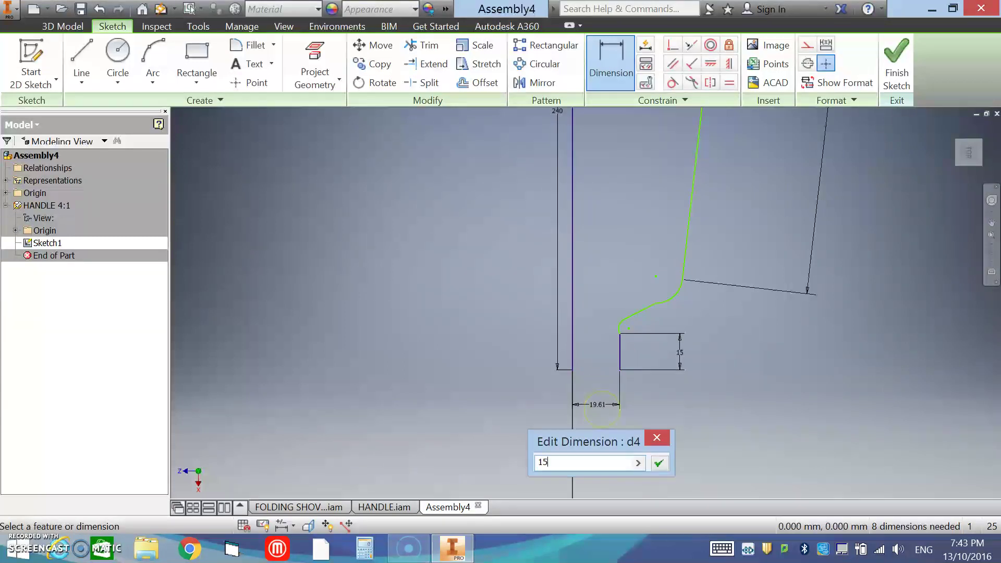
left_click(659, 463)
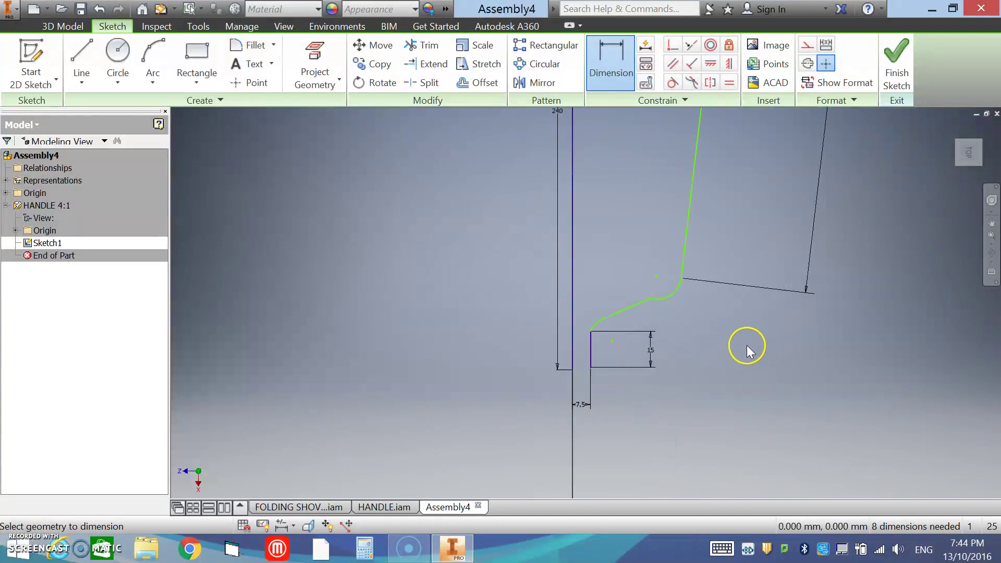
scroll(683, 355, "up", 3)
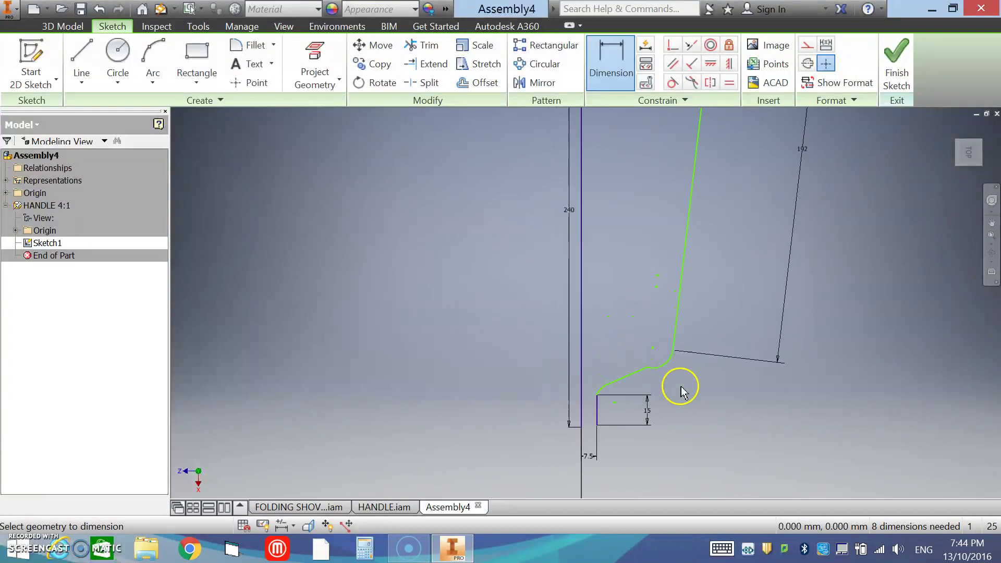
middle_click_drag(665, 180, 641, 292)
scroll(659, 230, "down", 4)
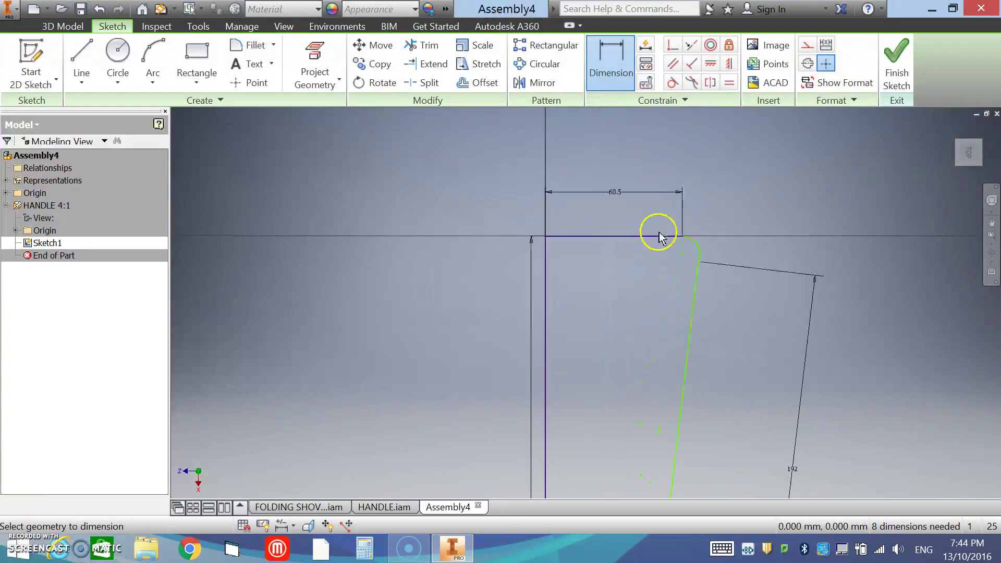
Give the top corner fillet a 10 mm radius dimension
left_click(731, 263)
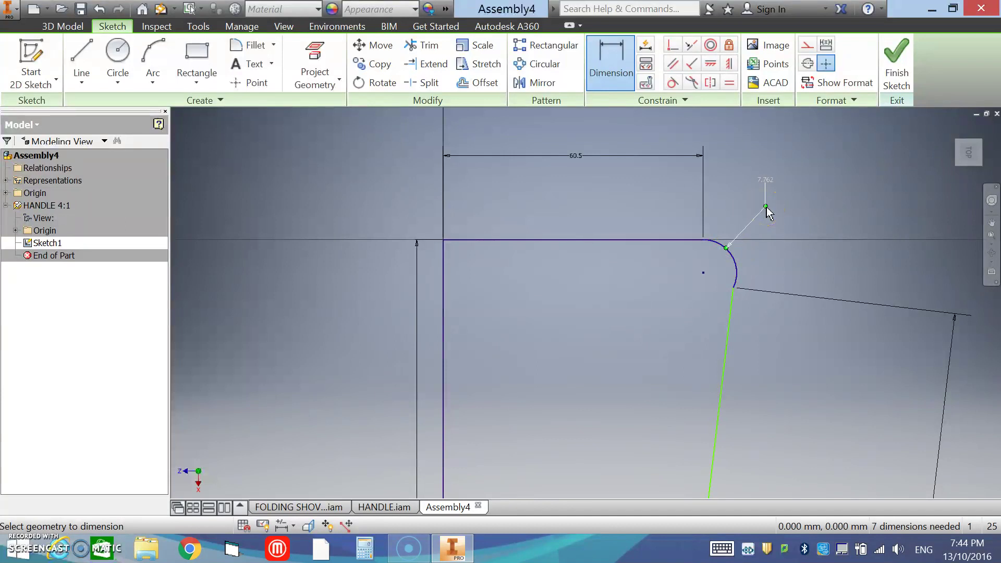
left_click(767, 180)
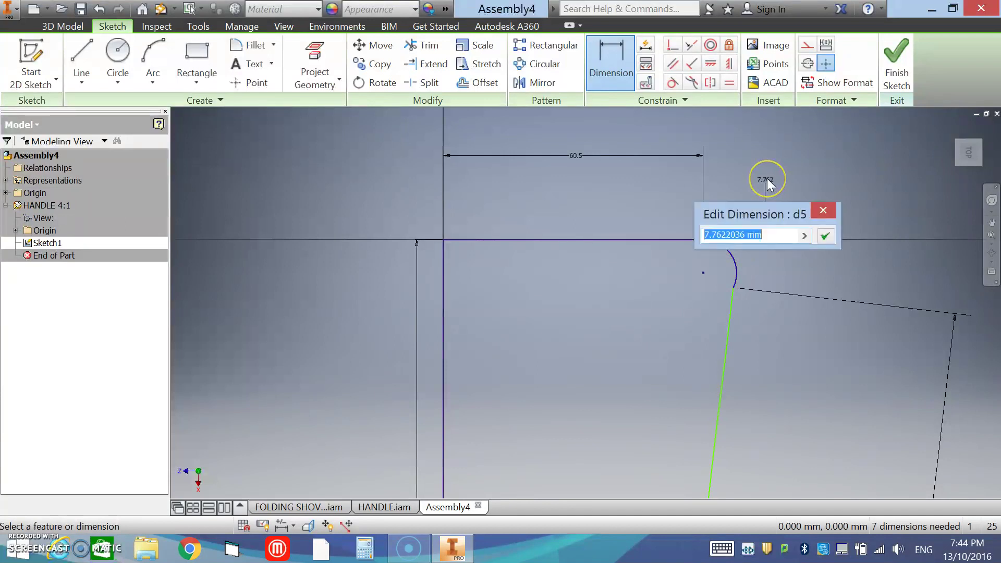
type("10")
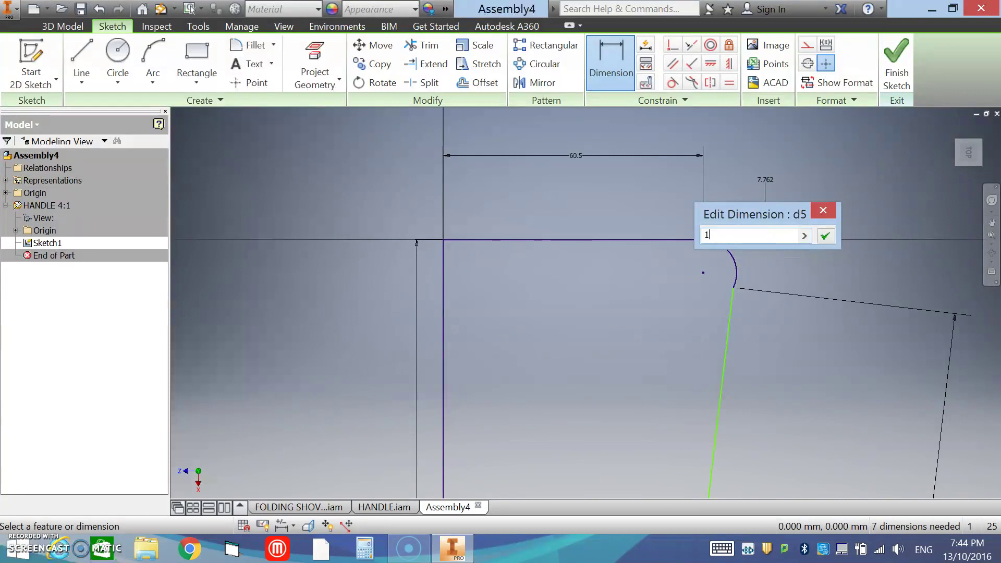
left_click(824, 237)
scroll(789, 306, "down", 3)
middle_click_drag(819, 404, 772, 214)
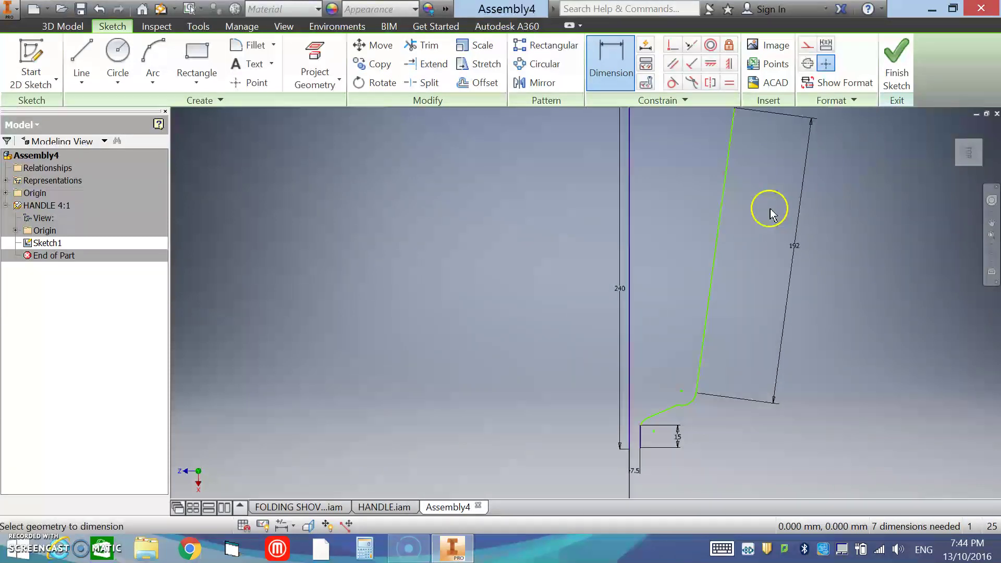
scroll(709, 404, "up", 3)
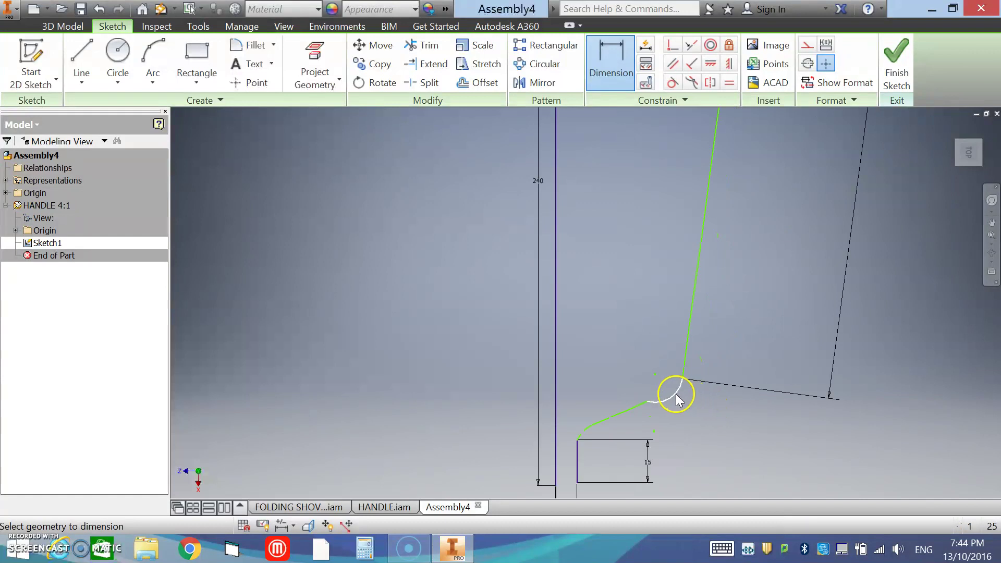
Set the lower bend arc and the lowest arc radii to 10 mm
left_click(676, 396)
left_click(707, 416)
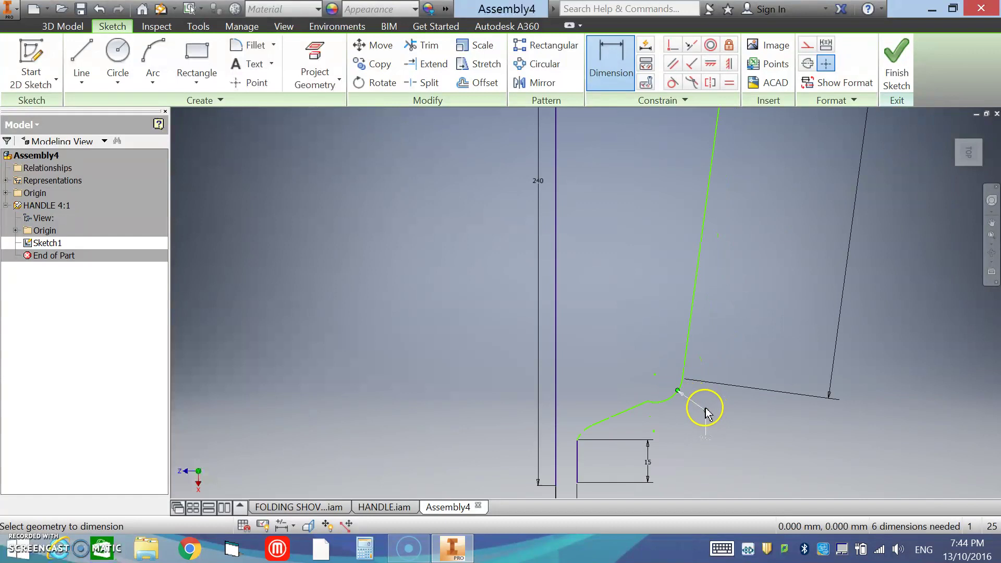
double_click(705, 437)
type("10")
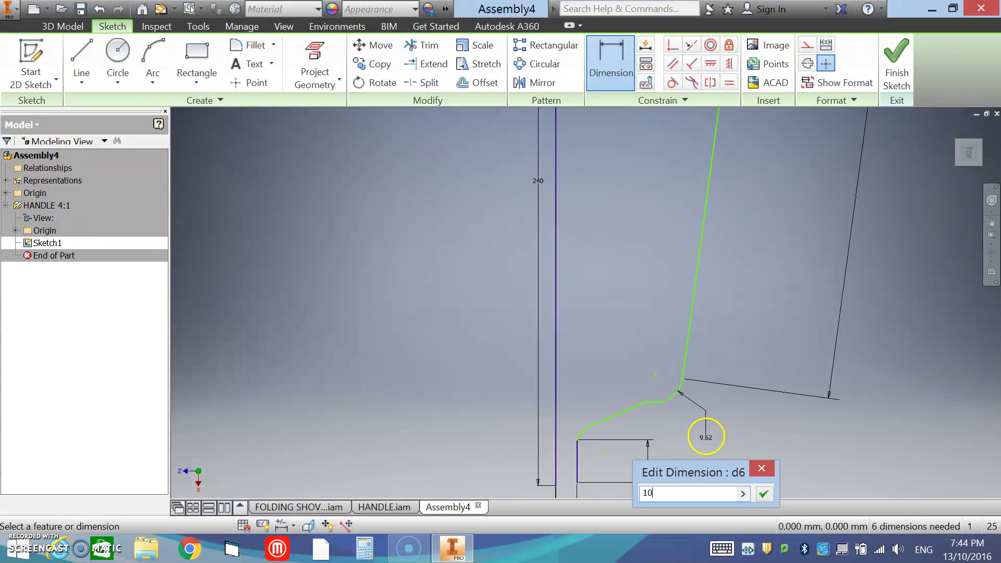
left_click(763, 494)
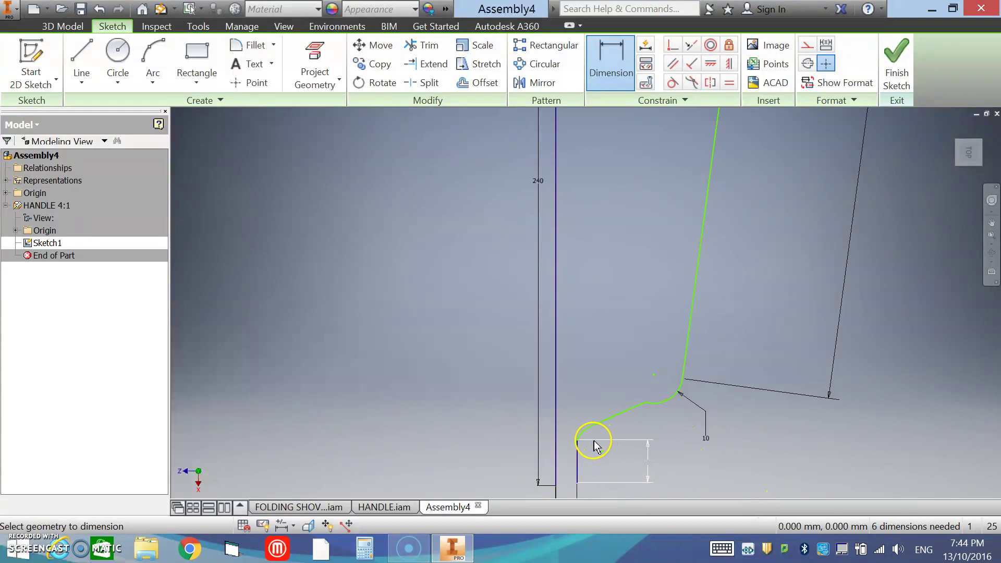
left_click(583, 428)
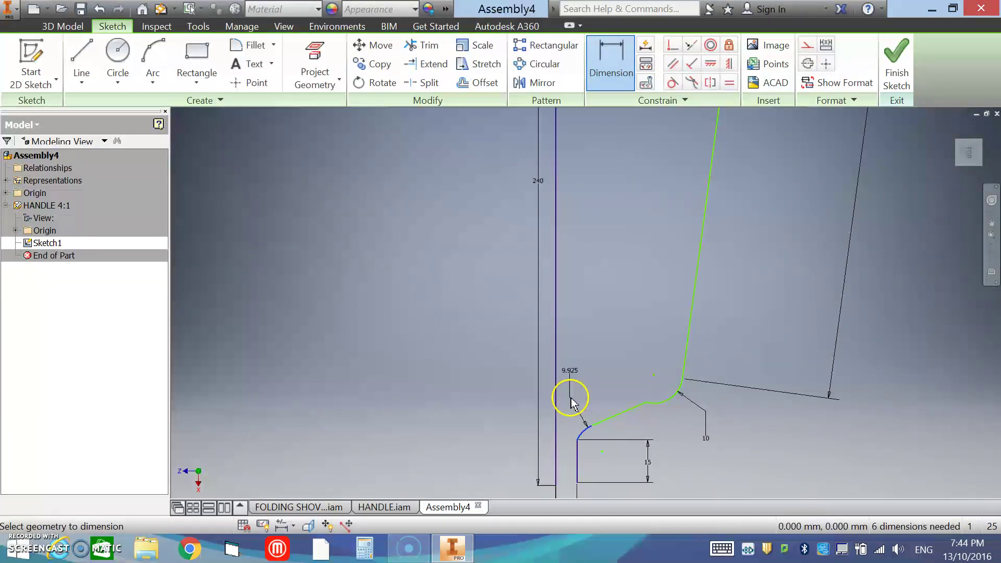
left_click(578, 391)
double_click(571, 371)
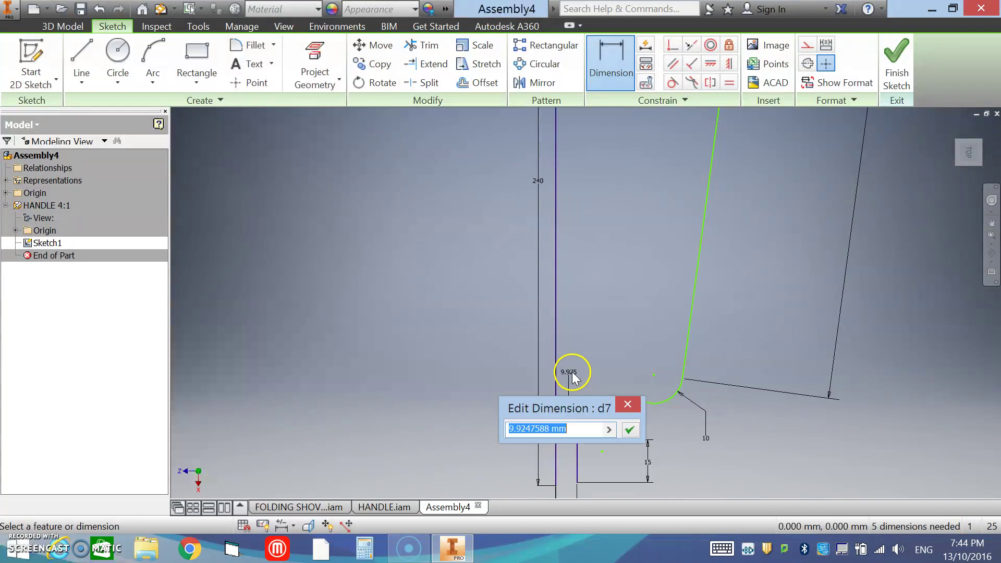
type("10")
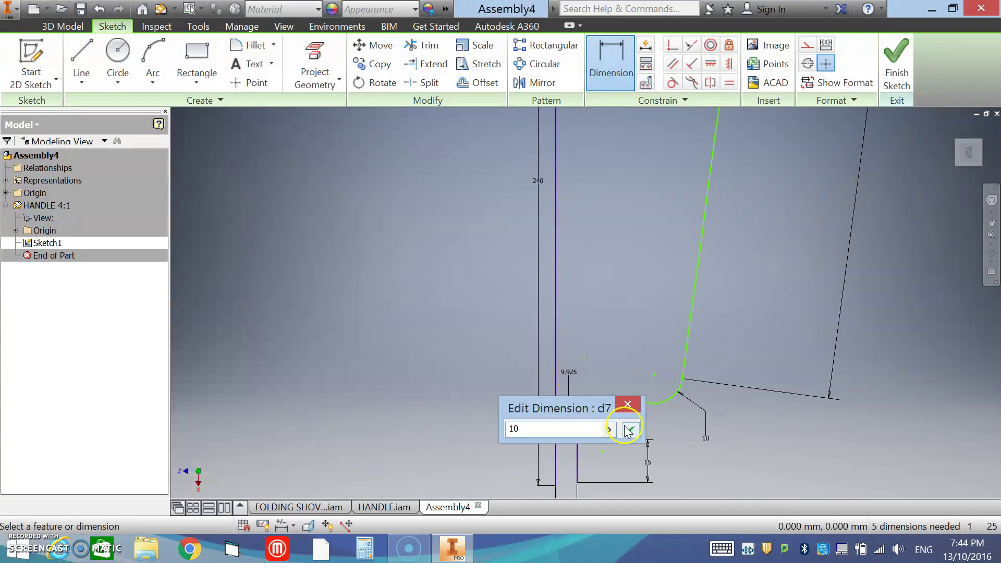
left_click(629, 431)
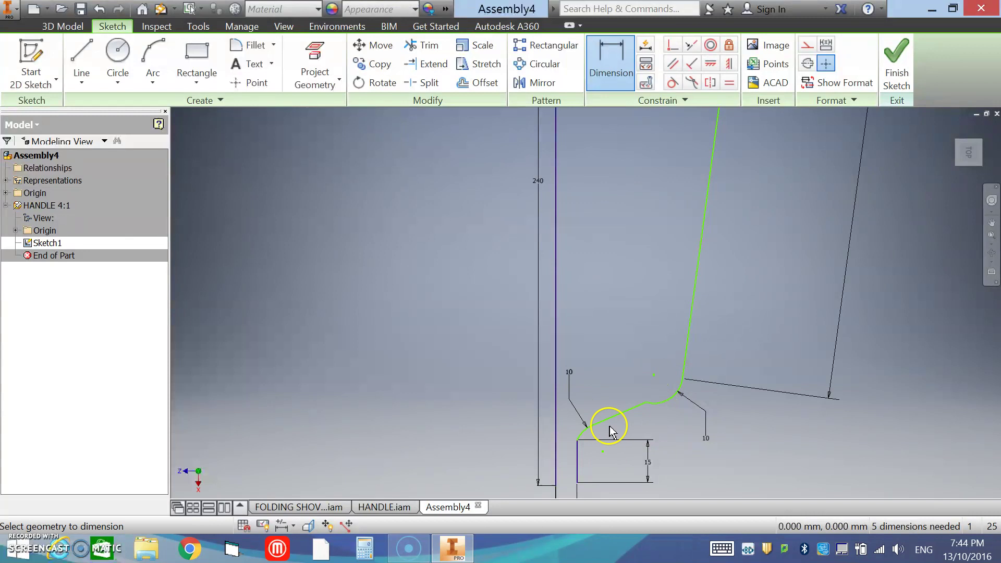
mouse_move(632, 172)
middle_mouse_down()
mouse_move(625, 329)
mouse_move(626, 319)
middle_mouse_up()
scroll(648, 253, "down", 3)
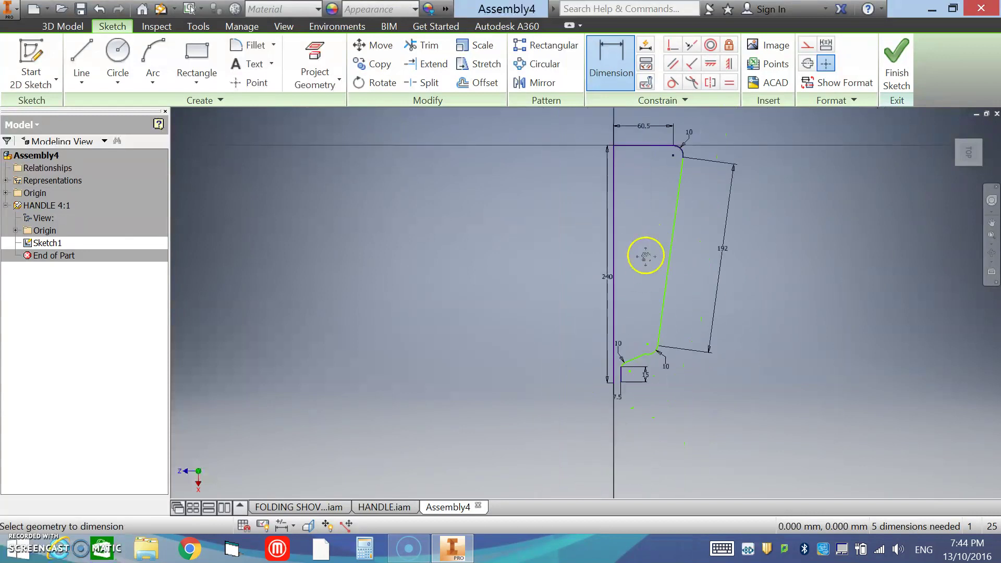
middle_click_drag(646, 257, 627, 290)
Make the top fillet arc tangent to the top line and the slanted line
scroll(646, 197, "up", 3)
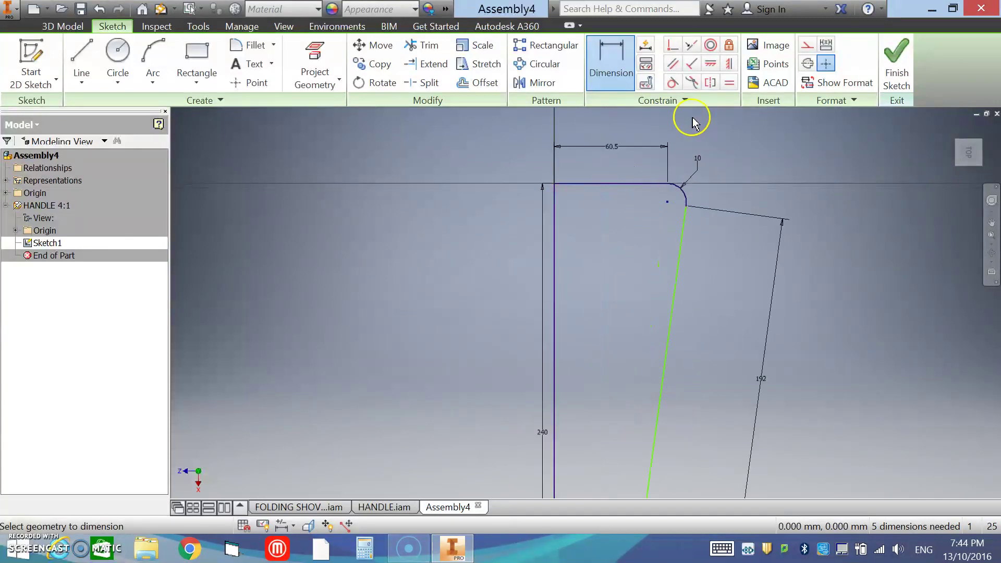
left_click(672, 83)
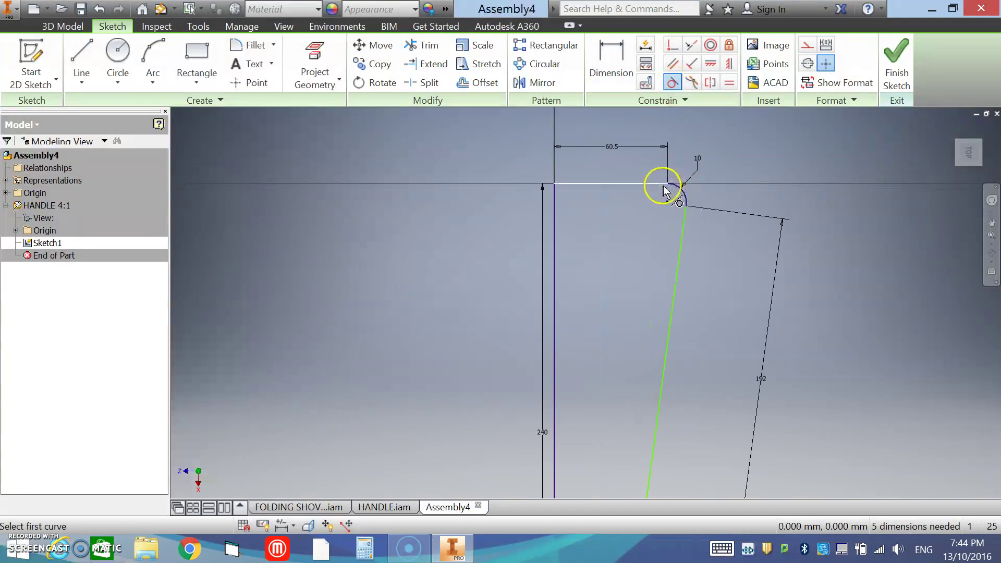
left_click(661, 184)
left_click(676, 193)
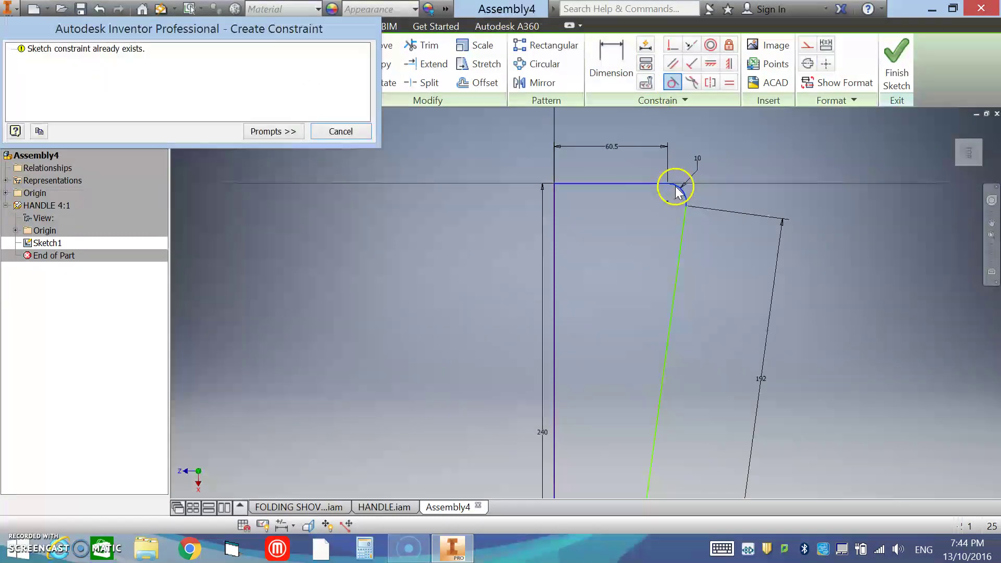
left_click(339, 131)
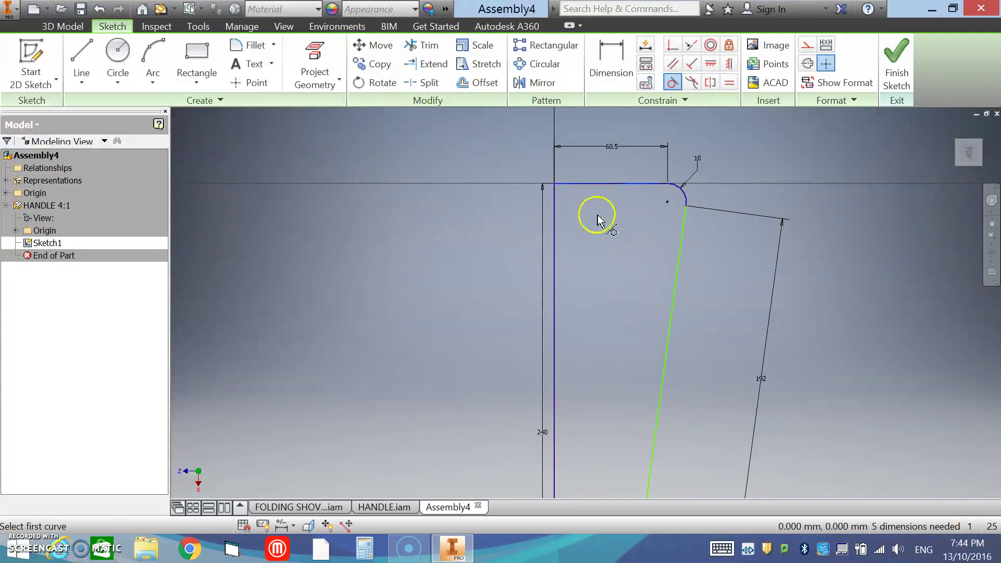
left_click(685, 195)
left_click(680, 217)
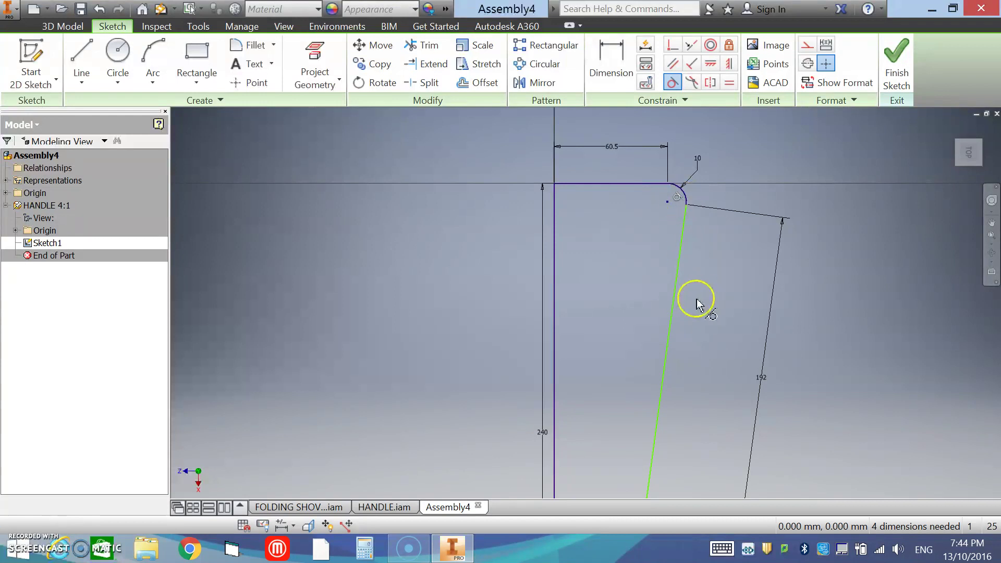
scroll(683, 338, "down", 4)
scroll(677, 416, "up", 4)
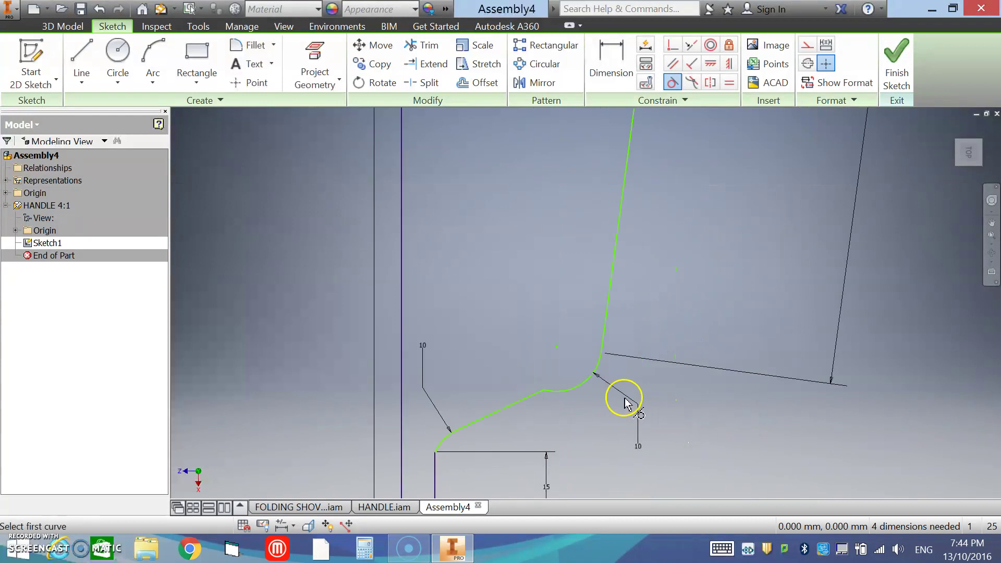
Make the lower bend fillet tangent to the slanted line and the short lower line
left_click(605, 317)
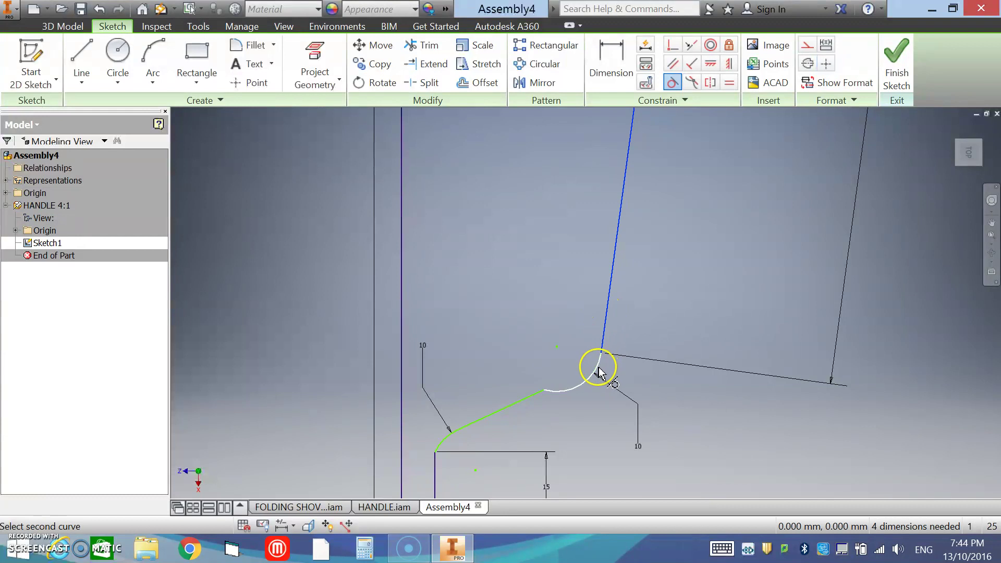
left_click(599, 365)
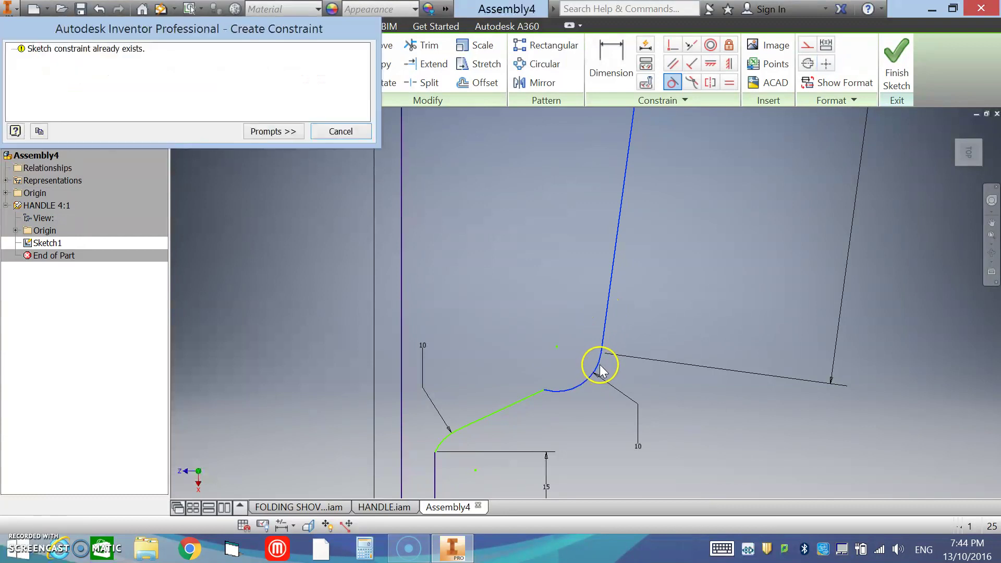
left_click(334, 134)
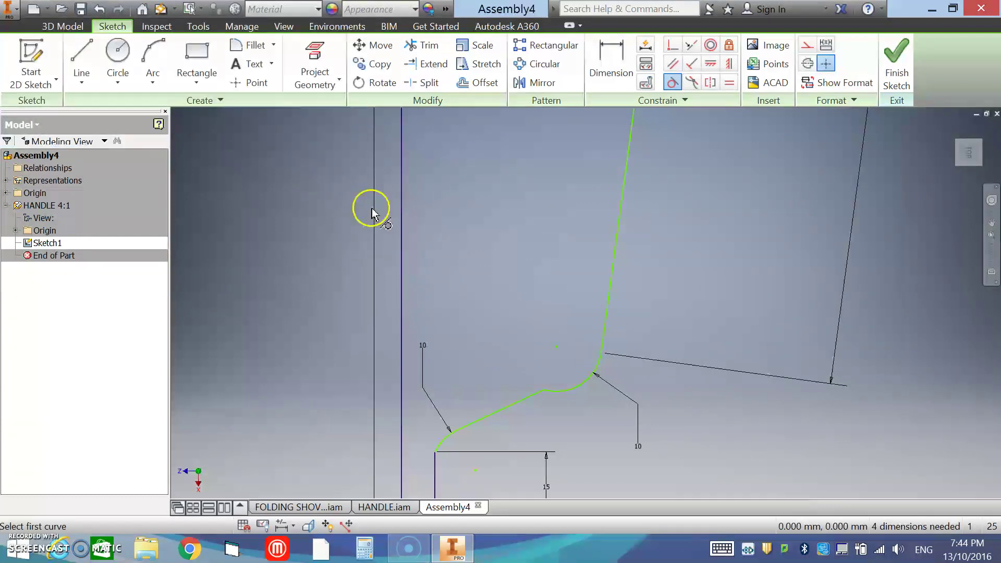
left_click(572, 396)
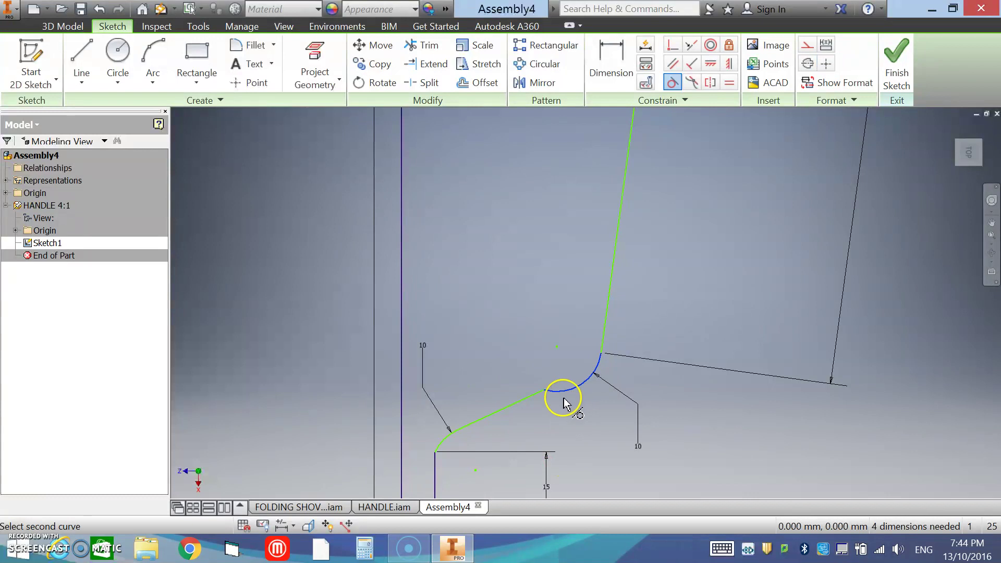
left_click(532, 396)
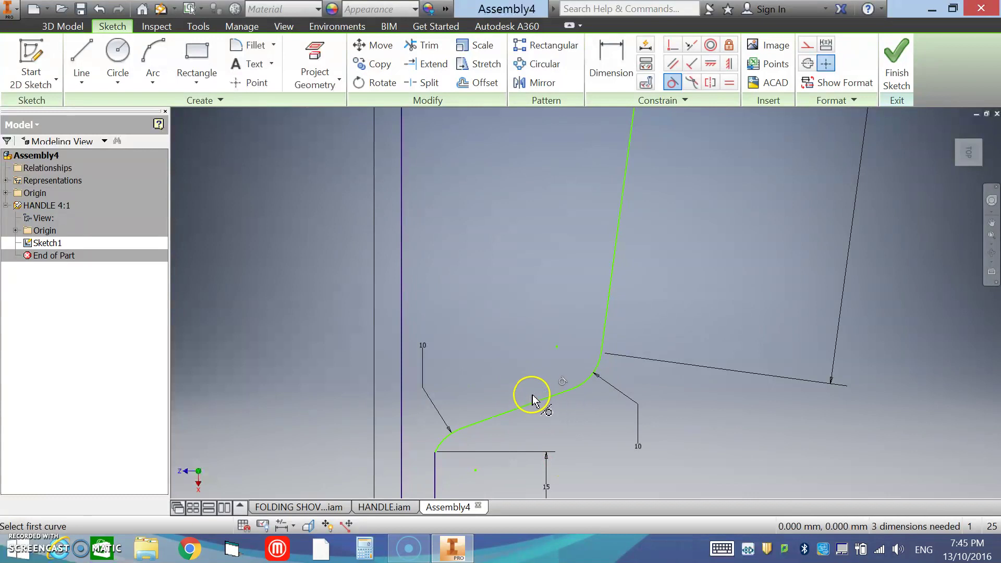
Make the bottom arc tangent to the short lower line and the vertical leg
left_click(475, 429)
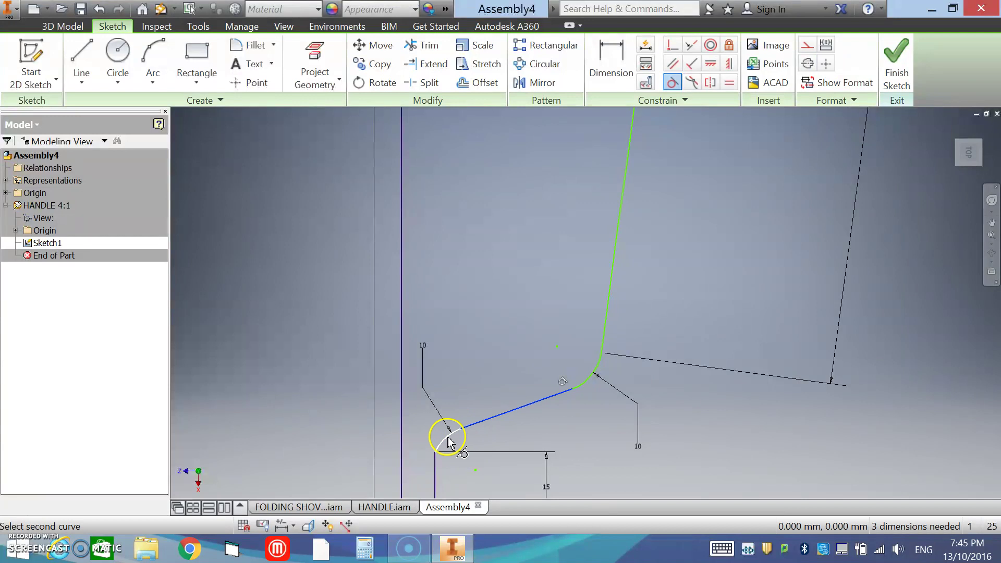
left_click(445, 437)
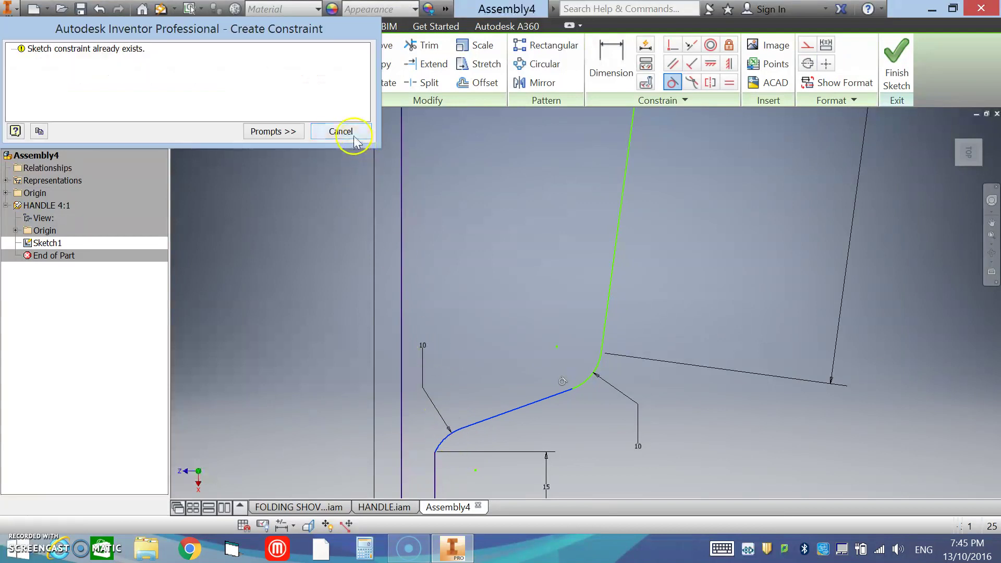
left_click(353, 133)
left_click(443, 440)
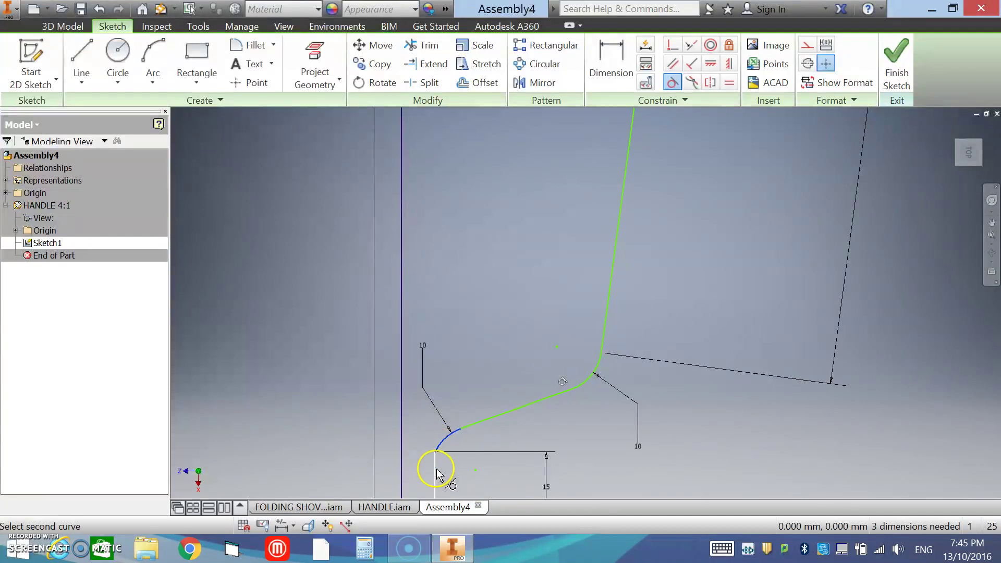
left_click(435, 475)
scroll(518, 443, "up", 5)
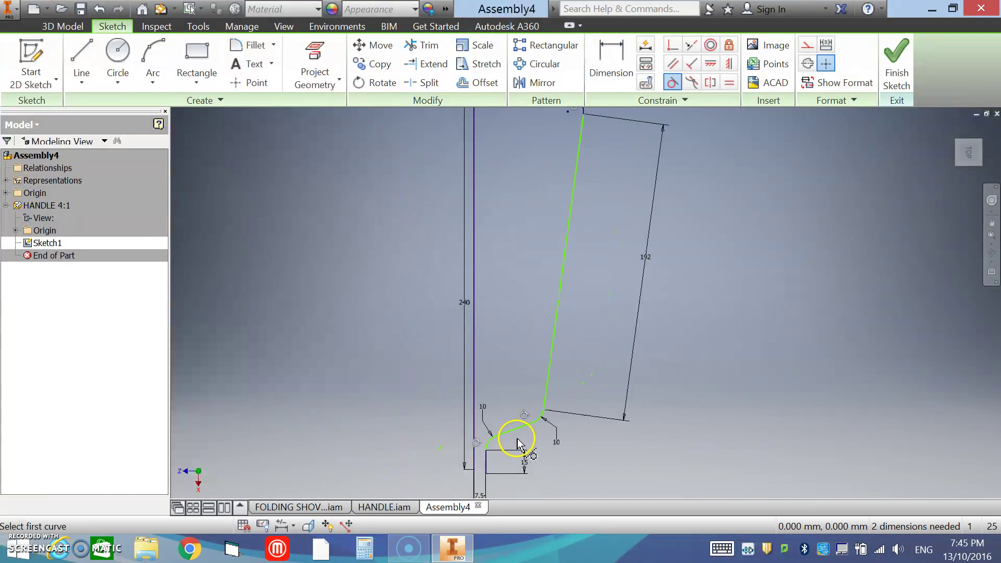
middle_click_drag(536, 431, 619, 404)
scroll(619, 405, "down", 3)
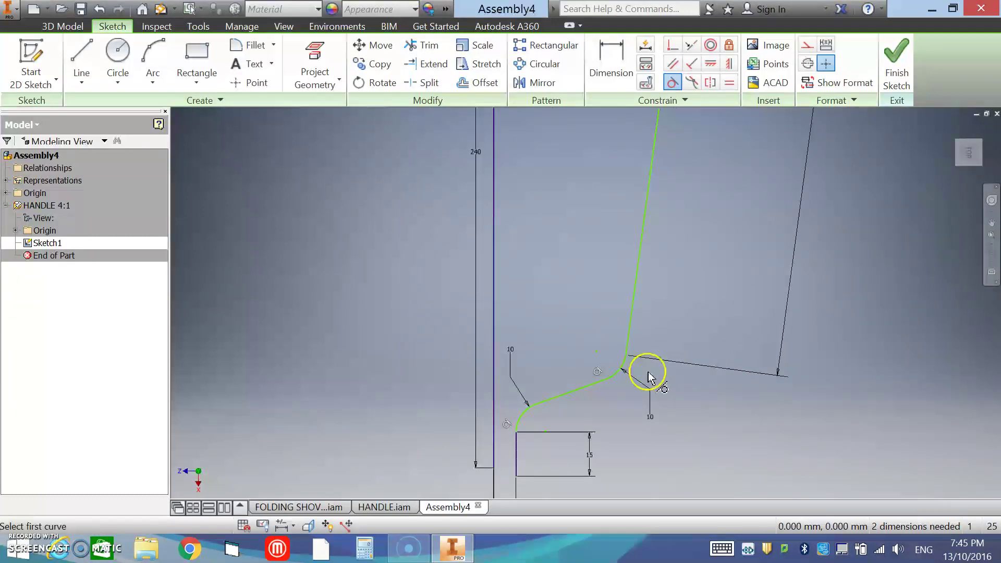
scroll(664, 328, "up", 5)
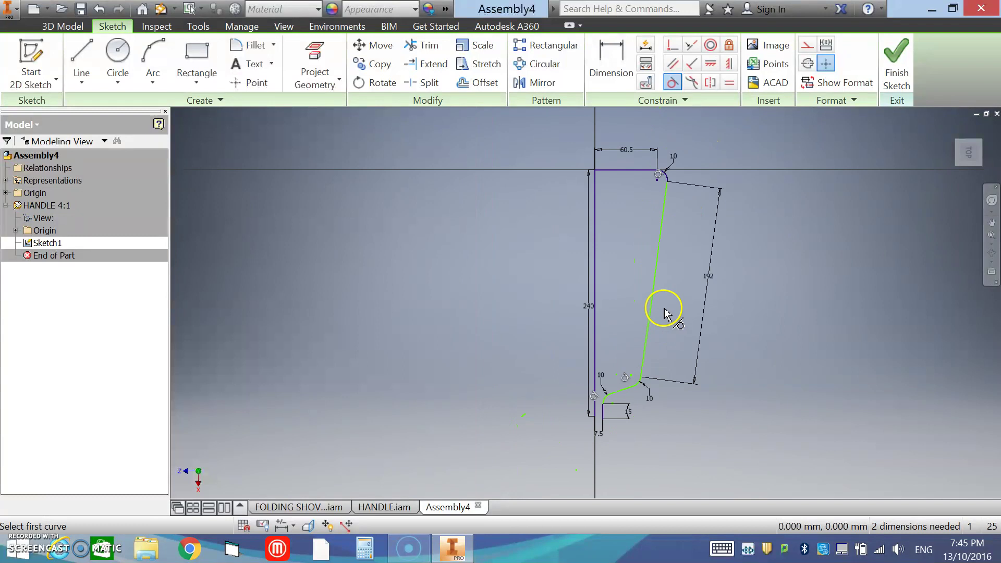
scroll(665, 312, "up", 3)
Dimension the angle between the top line and slanted line as 81°
key("Escape")
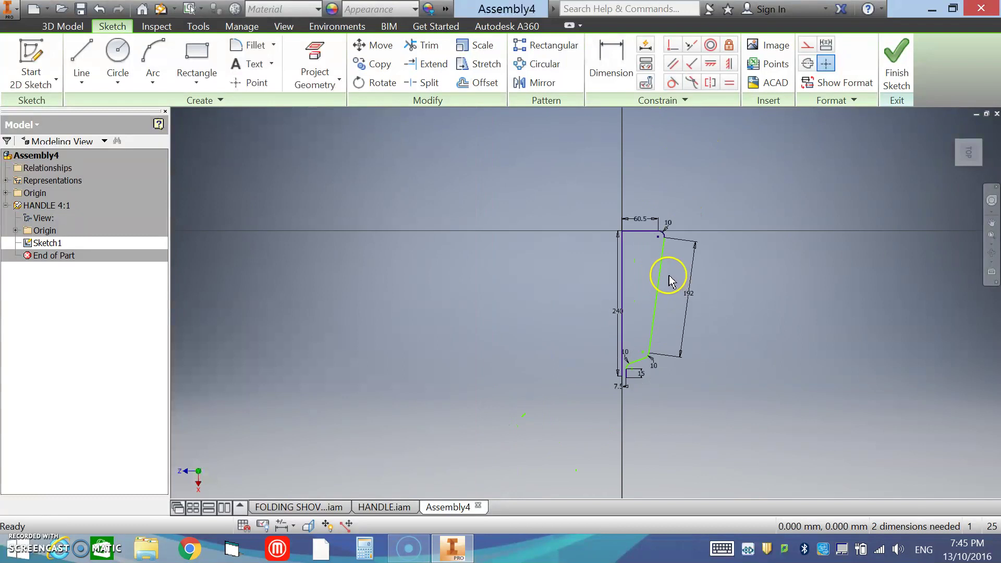
right_click(723, 274)
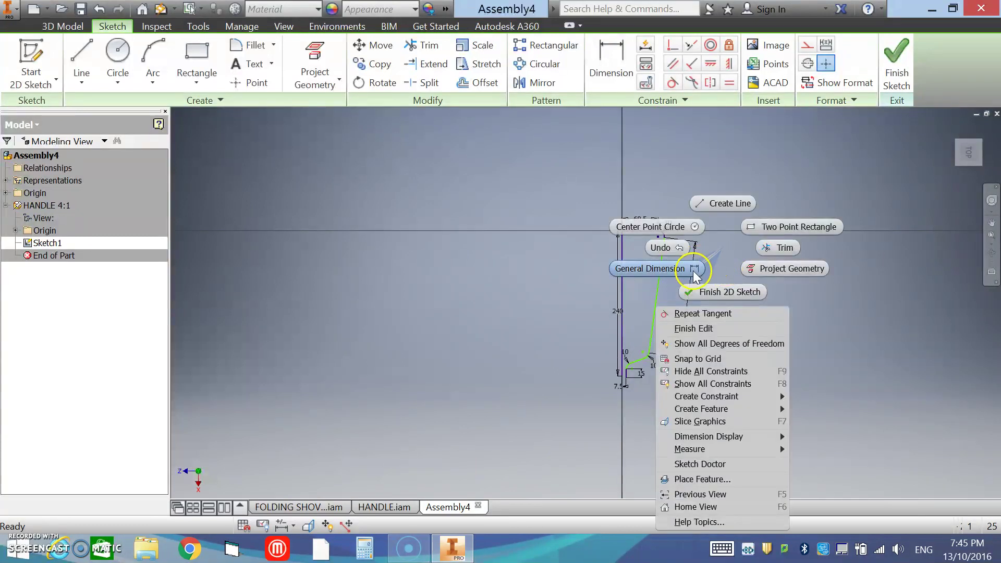
left_click(699, 265)
scroll(651, 232, "down", 5)
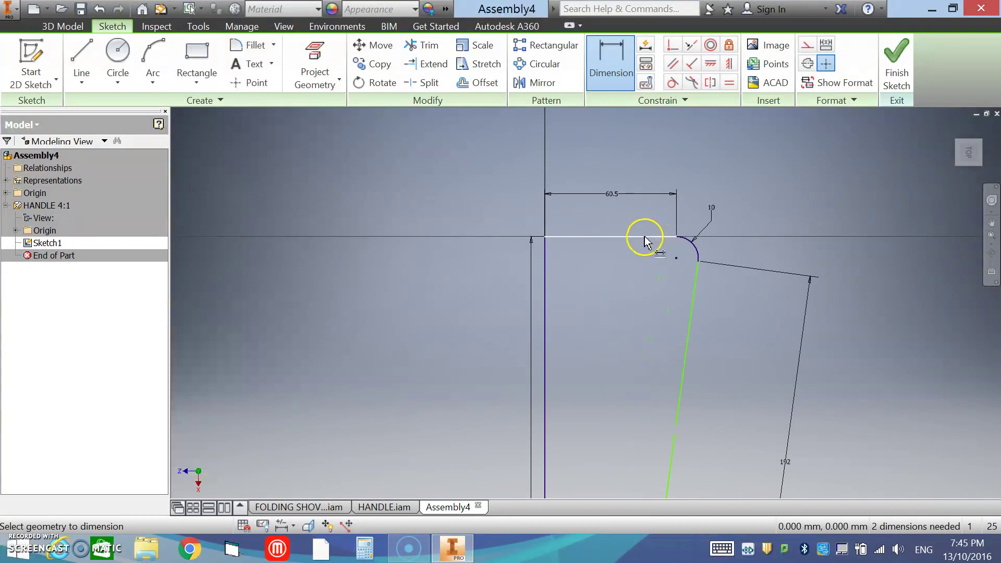
left_click(644, 238)
left_click(691, 335)
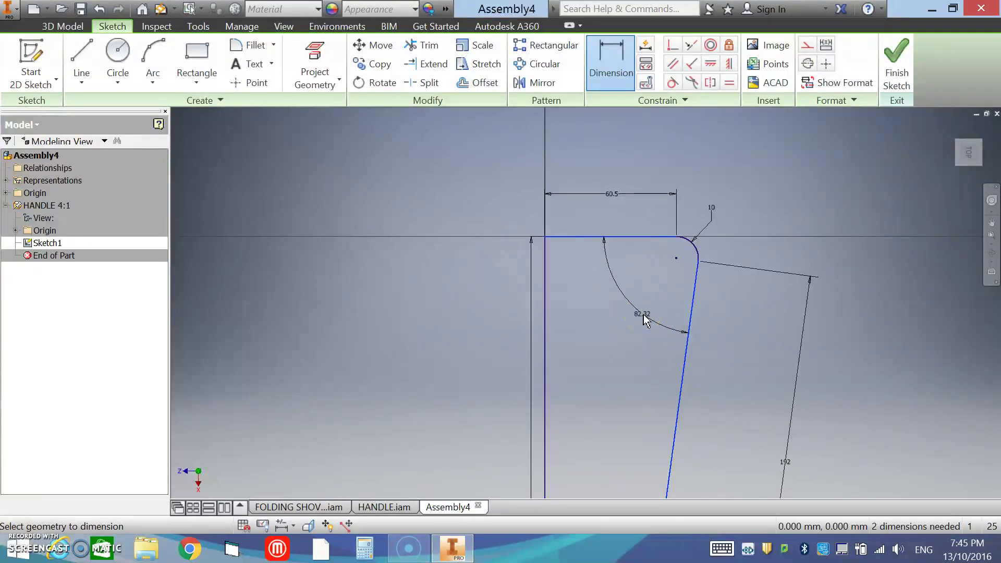
left_click(643, 318)
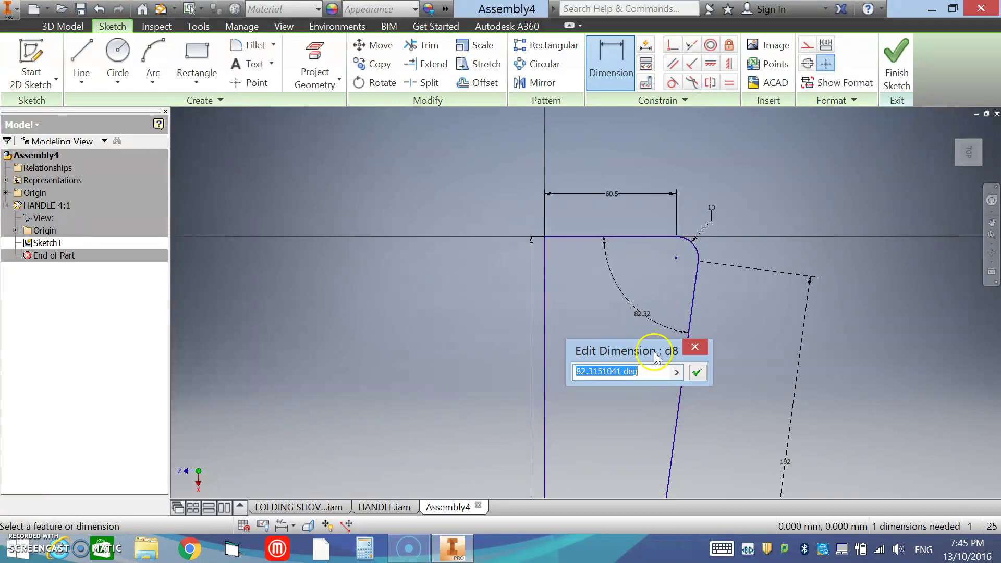
type("81")
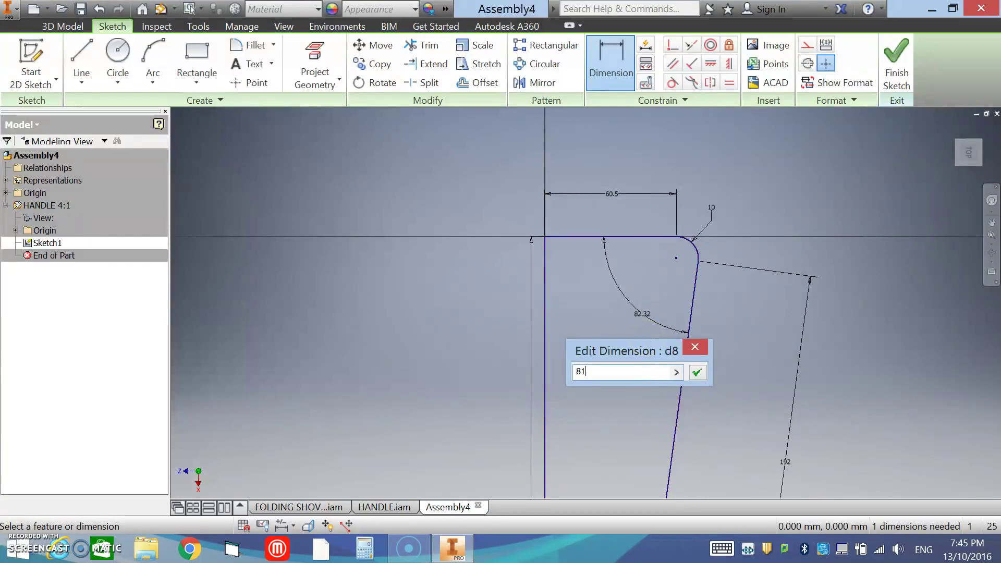
left_click(697, 373)
Dimension the lower bend angle between the slanted and short lower lines as 135°
scroll(670, 408, "down", 3)
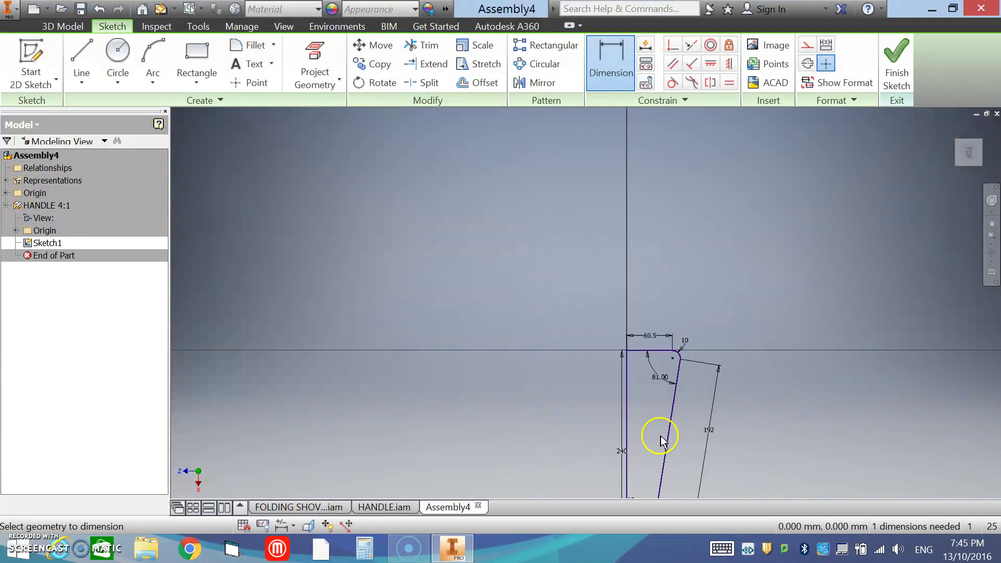
middle_click_drag(661, 435, 656, 318)
scroll(656, 318, "up", 3)
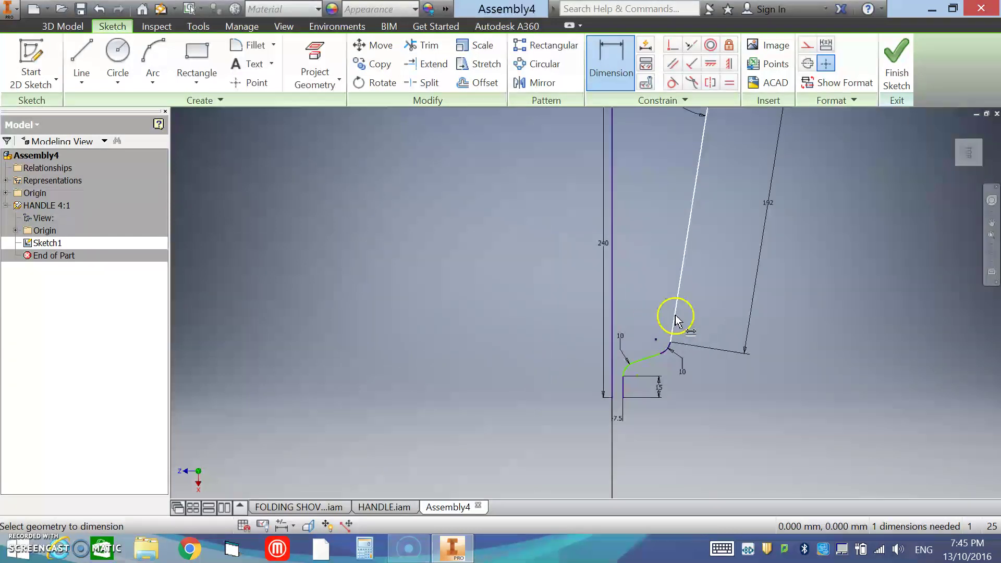
left_click(675, 317)
left_click(649, 357)
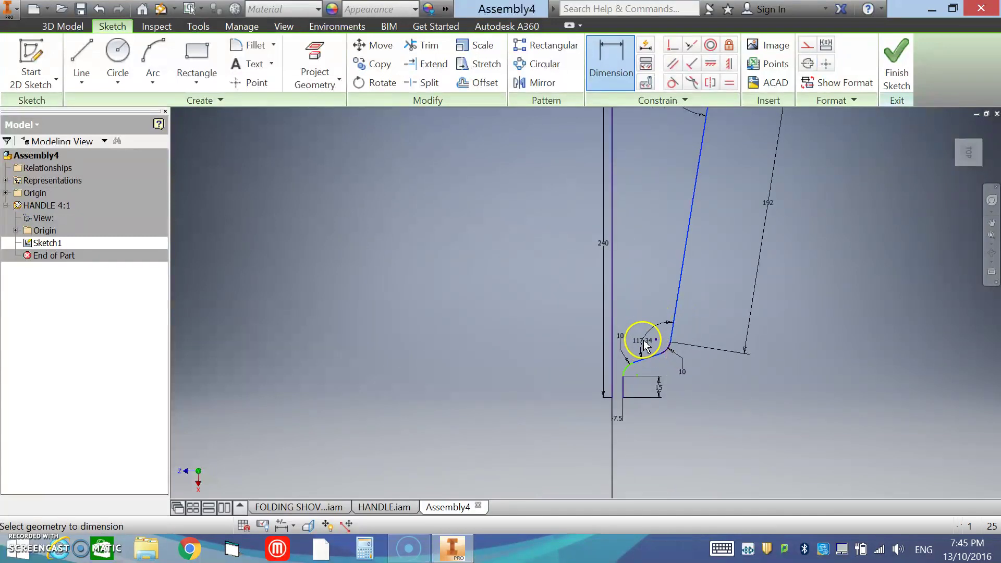
scroll(643, 330, "up", 3)
scroll(644, 331, "up", 3)
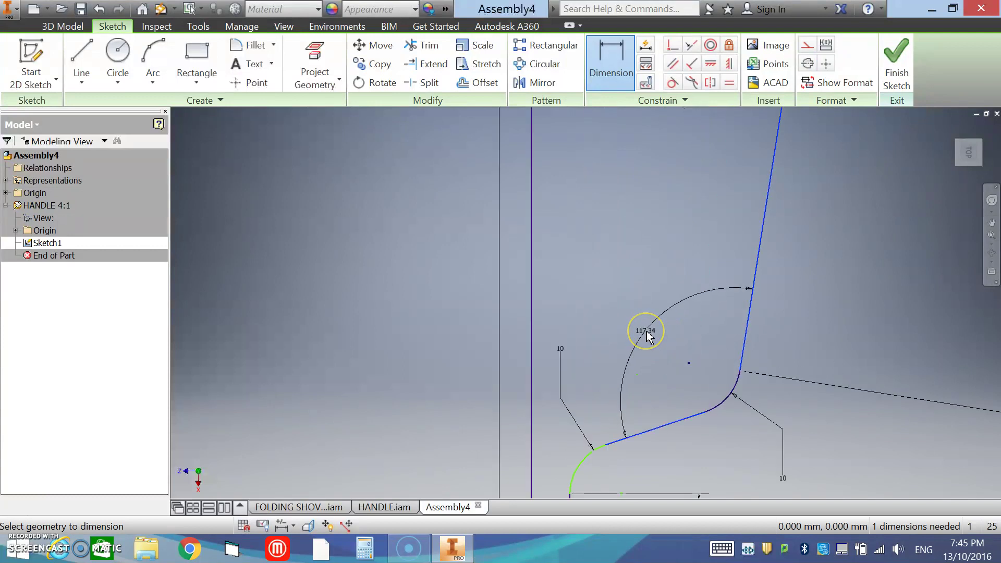
left_click(646, 330)
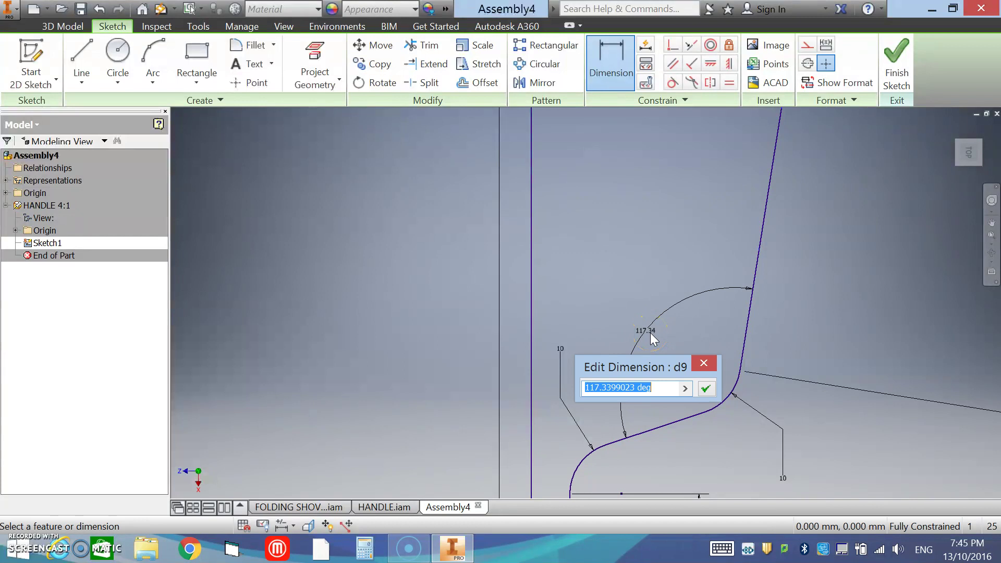
type("135")
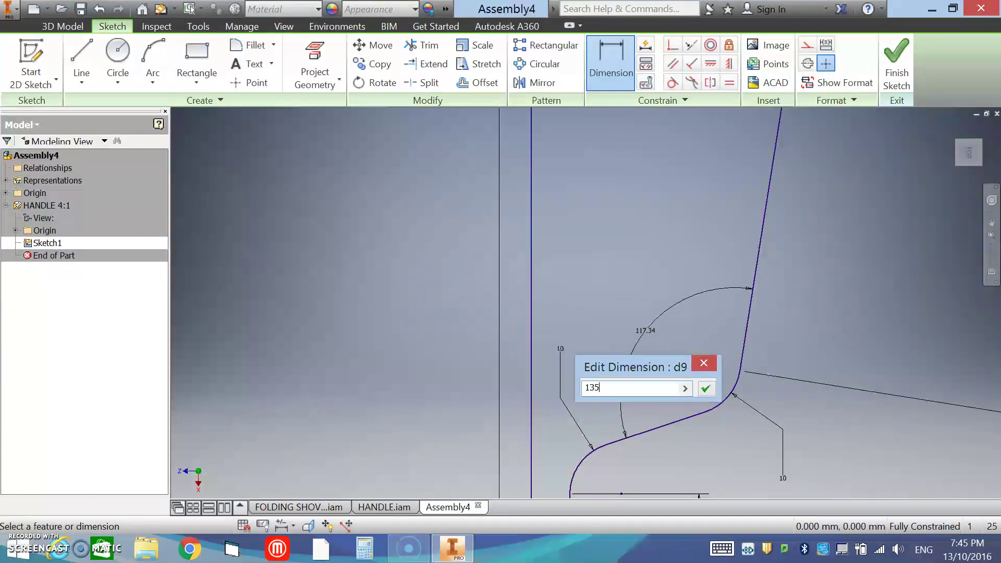
left_click(705, 388)
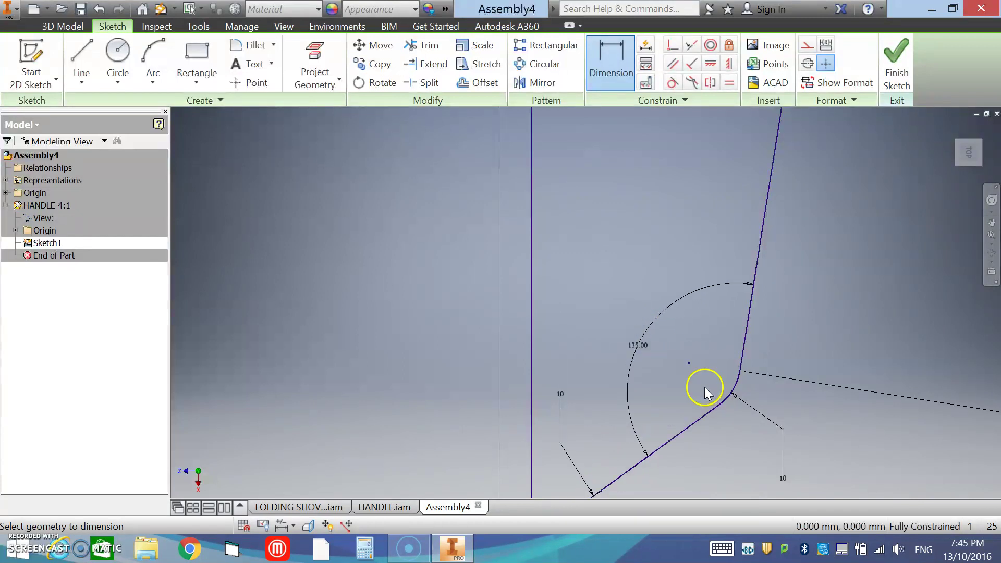
Add a driven 126.00° reference angle between the diagonal and short vertical lines
middle_click_drag(677, 384, 680, 238)
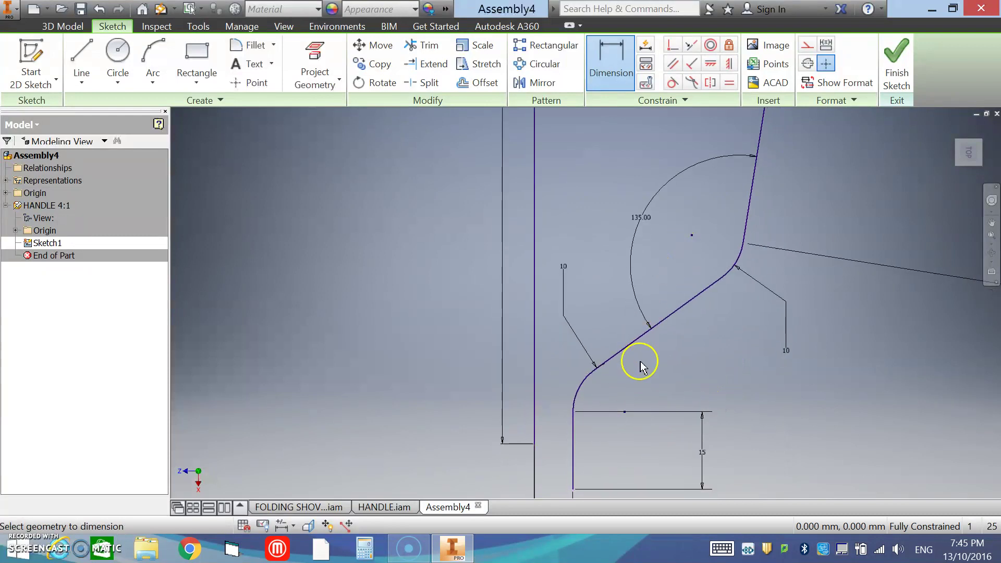
left_click(638, 343)
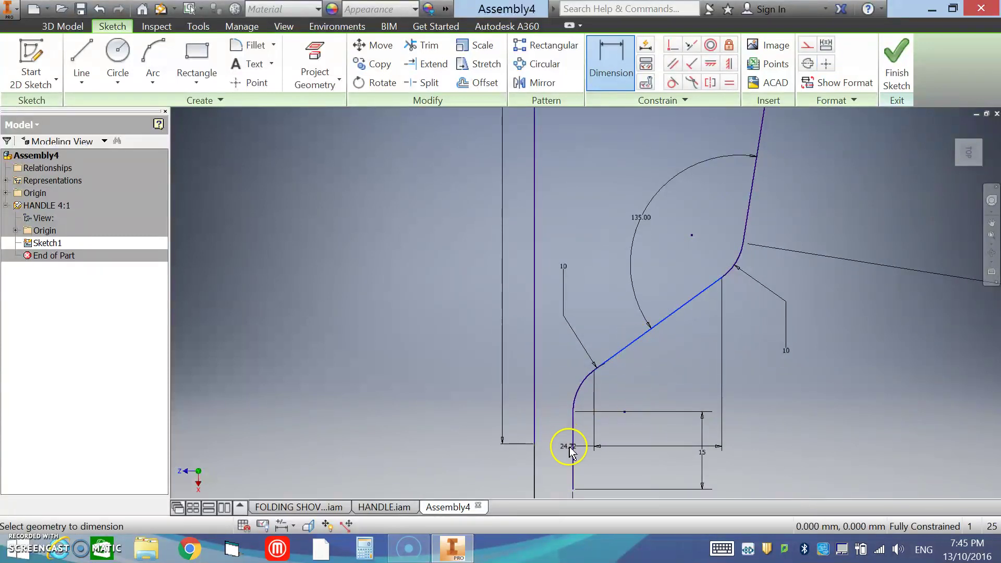
left_click(572, 452)
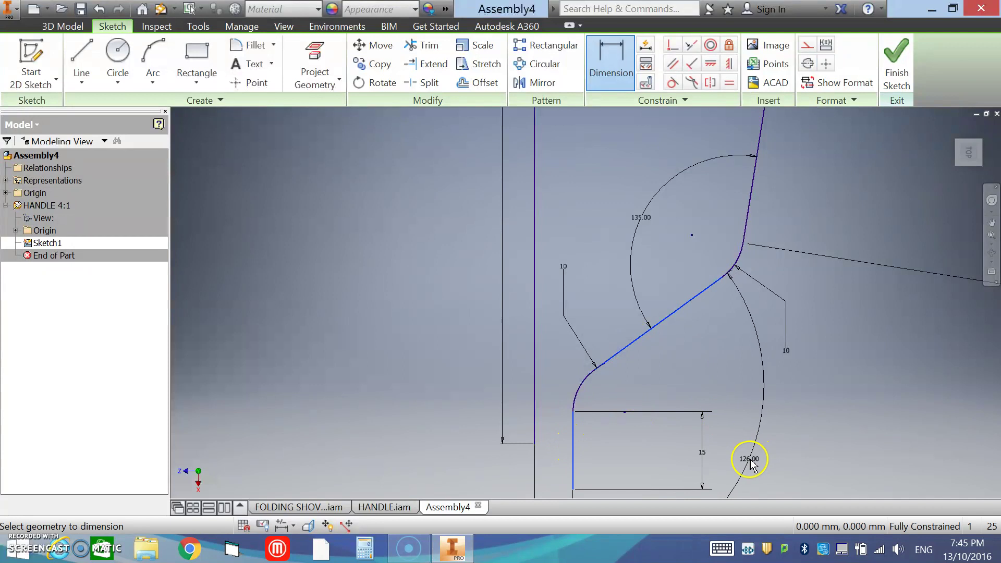
left_click(751, 459)
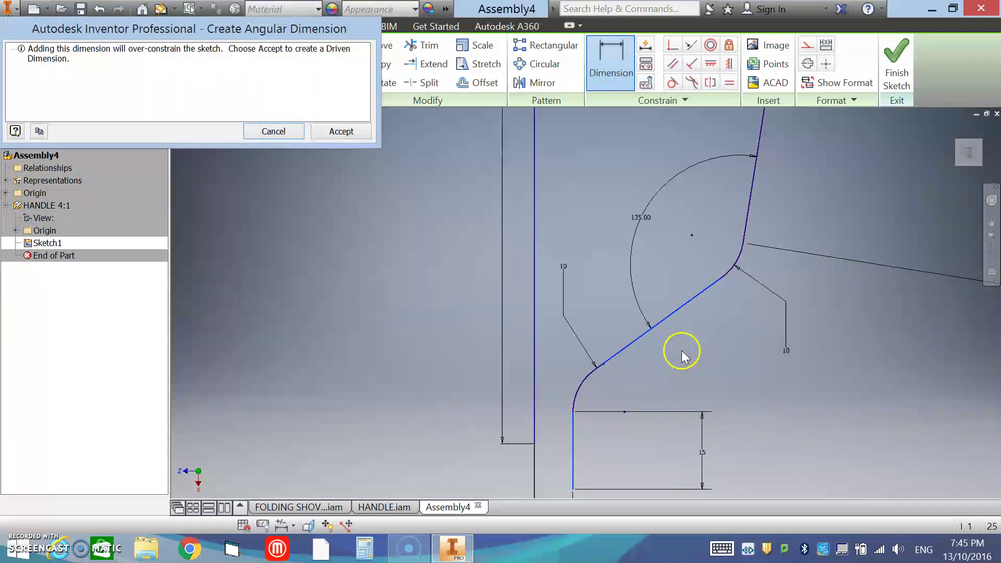
left_click(342, 132)
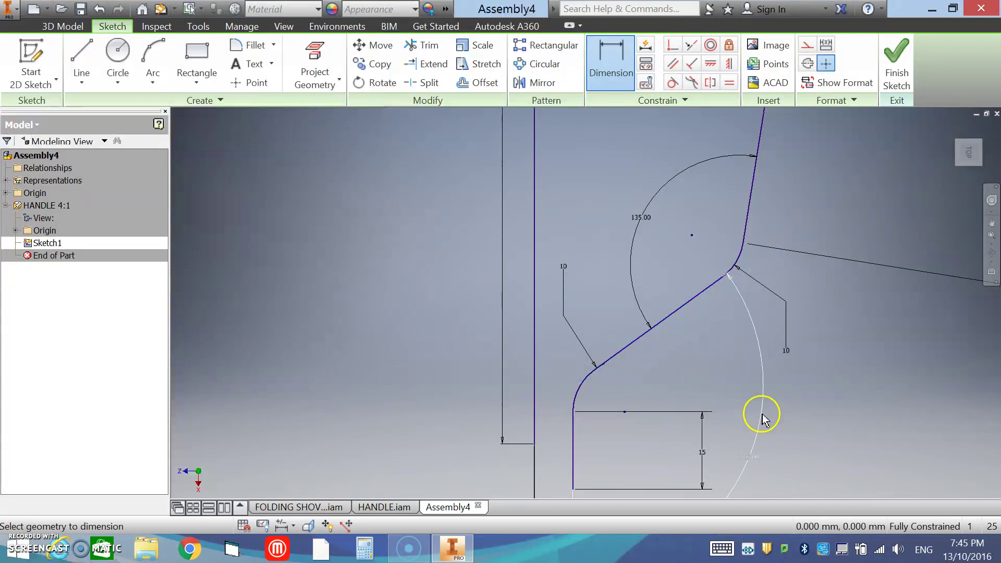
scroll(760, 413, "up", 5)
middle_click_drag(756, 413, 699, 345)
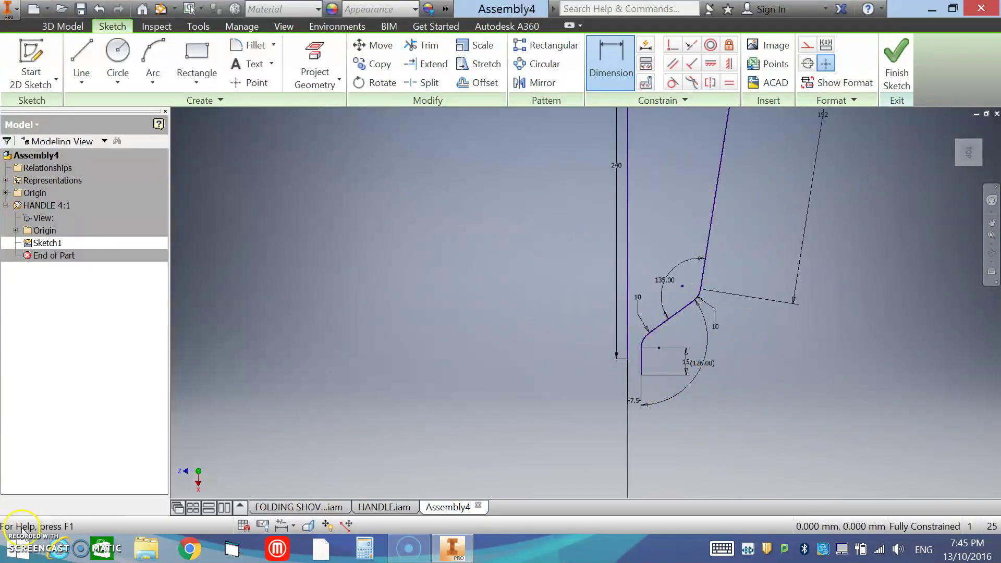
middle_click_drag(551, 300, 504, 382)
scroll(493, 380, "up", 5)
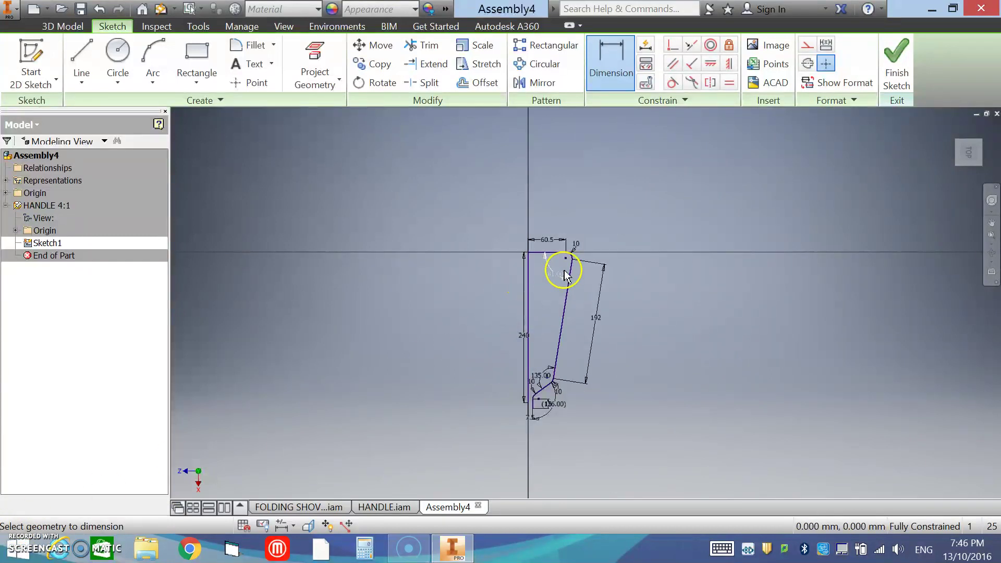
scroll(542, 238, "down", 3)
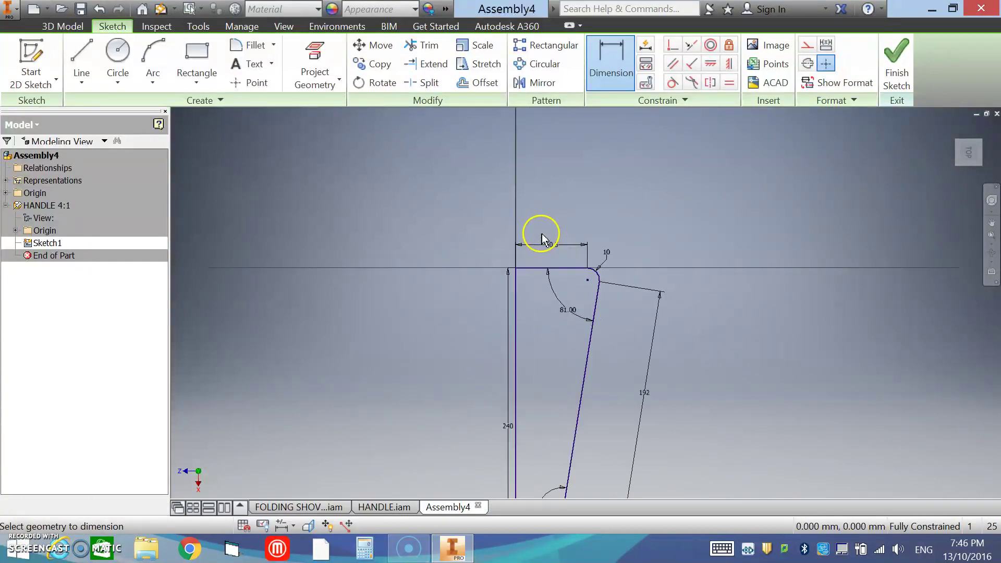
Select the slanted line, fillet arcs, diagonal line and short vertical line for mirroring
left_click(542, 83)
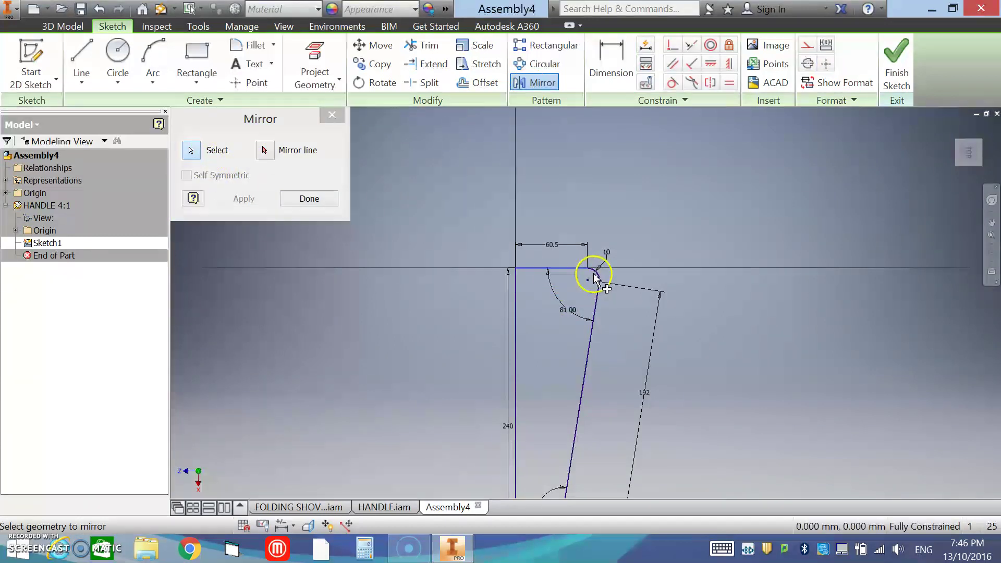
left_click(597, 305)
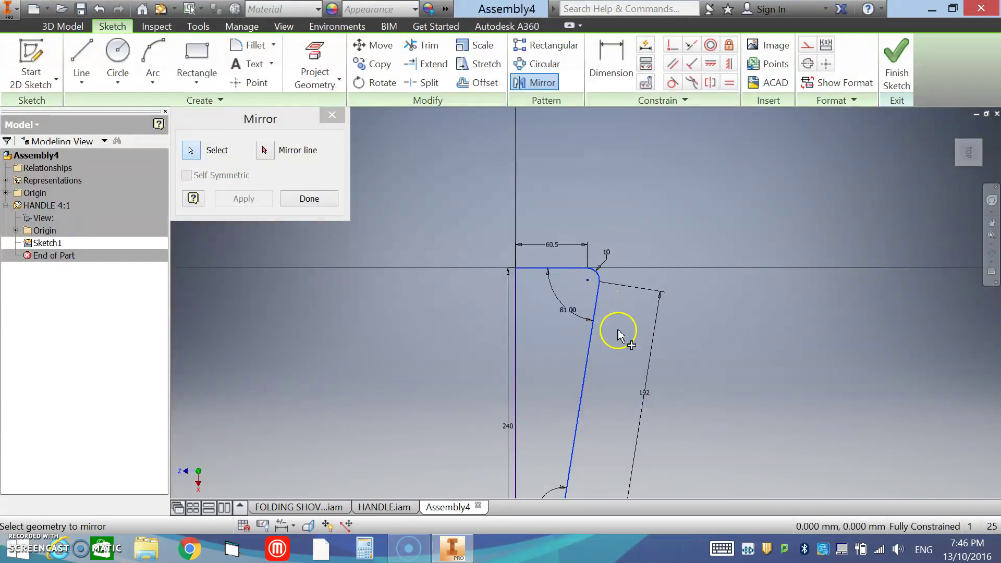
middle_click_drag(641, 402, 710, 217)
scroll(647, 311, "up", 3)
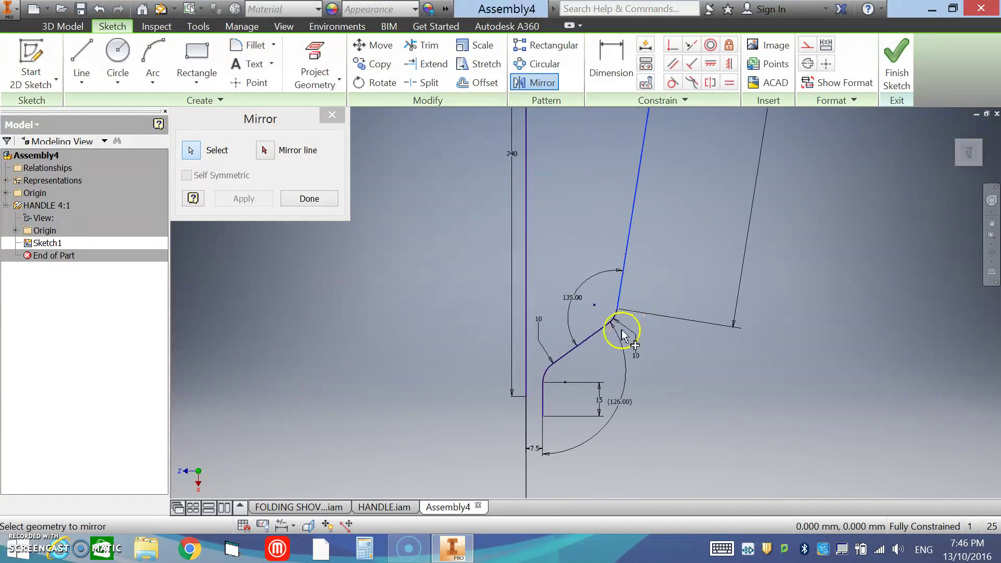
left_click(613, 320)
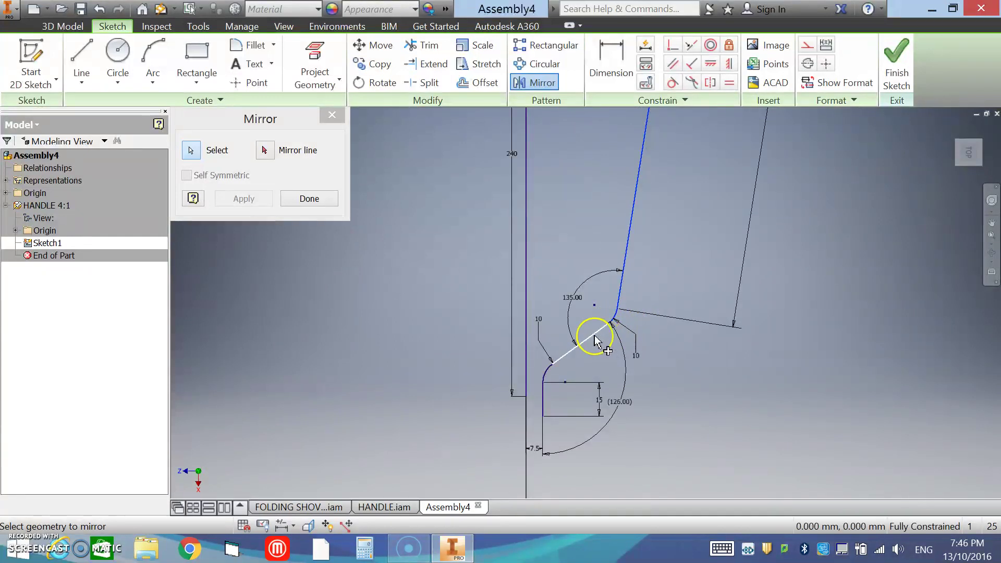
left_click(596, 341)
left_click(547, 370)
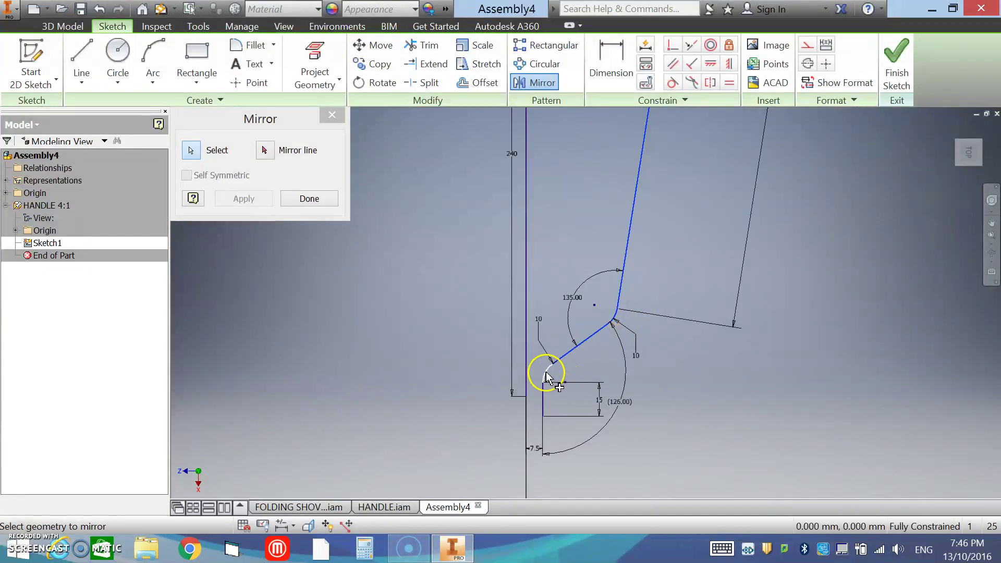
left_click(543, 402)
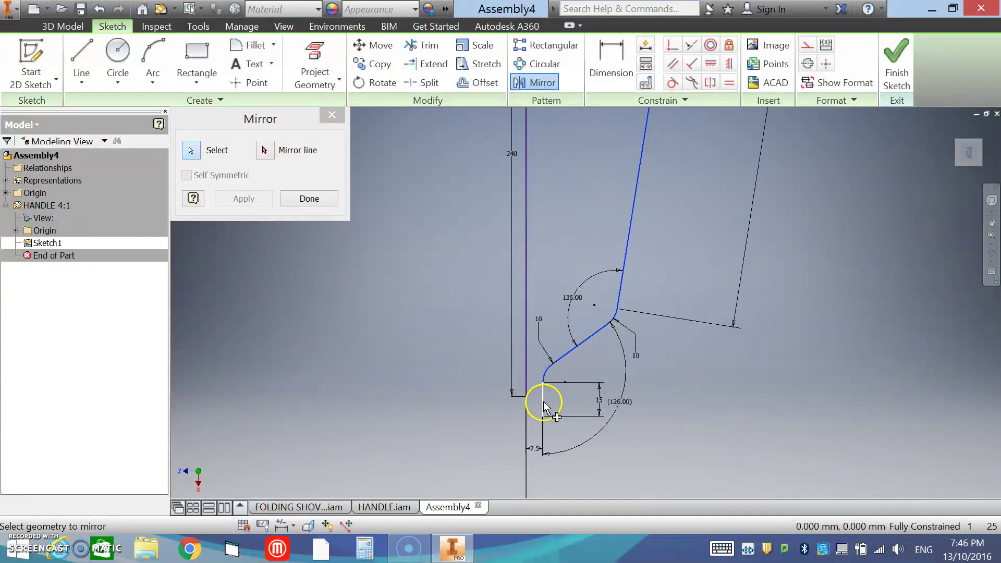
Mirror the selected profile across the vertical centre line
left_click(272, 155)
left_click(527, 267)
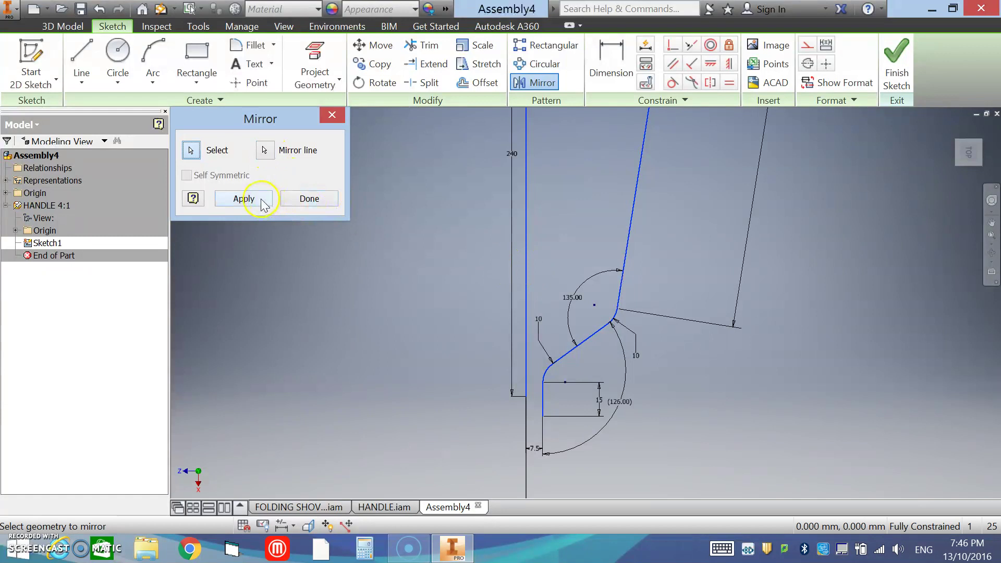
left_click(243, 199)
scroll(600, 322, "up", 2)
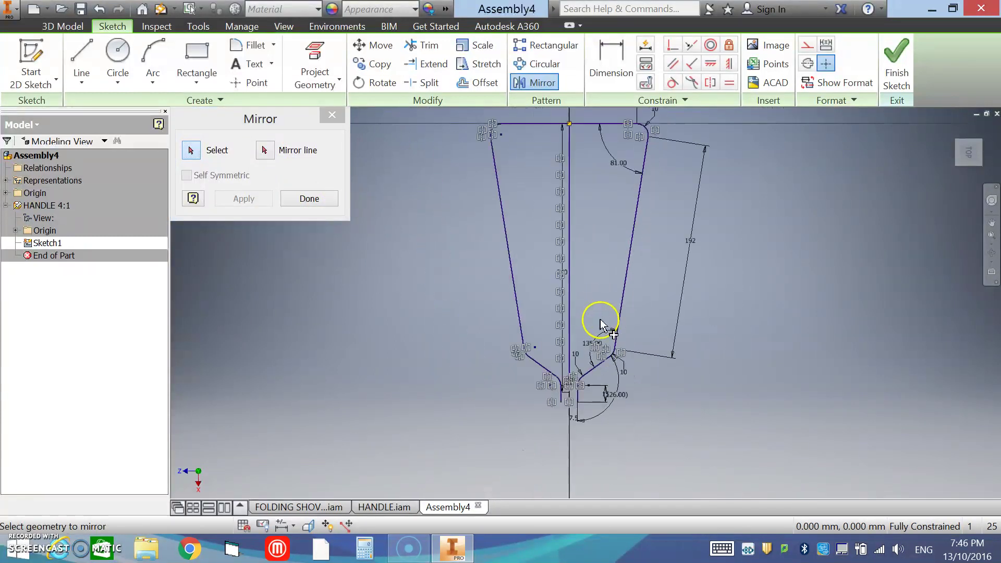
mouse_move(608, 208)
middle_mouse_down()
mouse_move(607, 252)
mouse_move(576, 233)
middle_mouse_up()
left_click(322, 200)
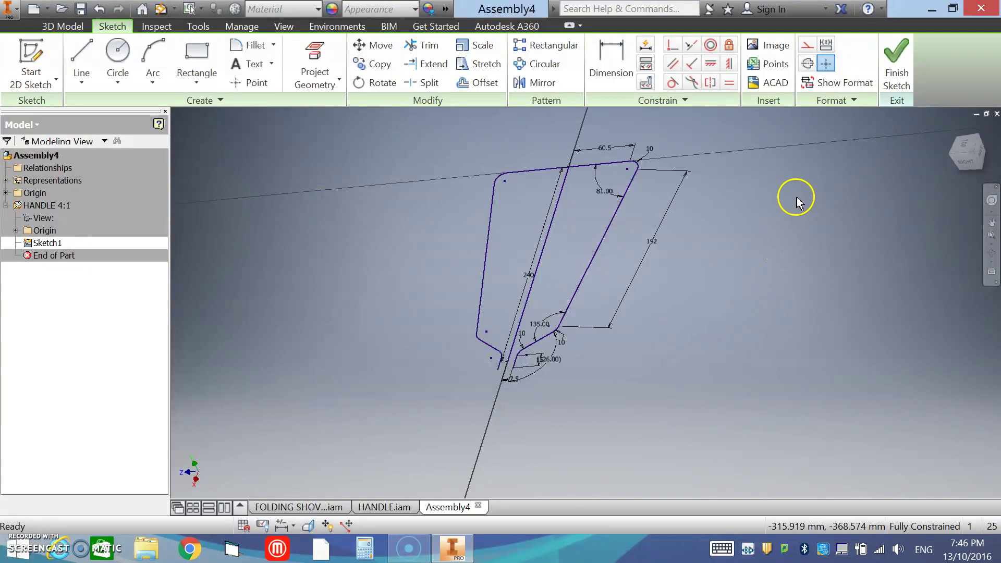
Finish Sketch1 and return to the HANDLE part's 3D modelling environment
left_click(897, 70)
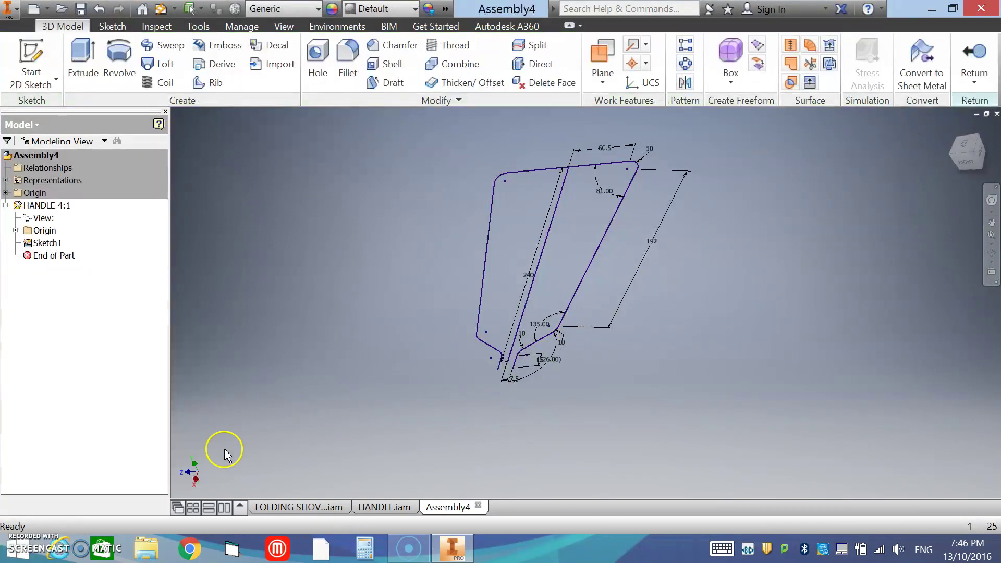